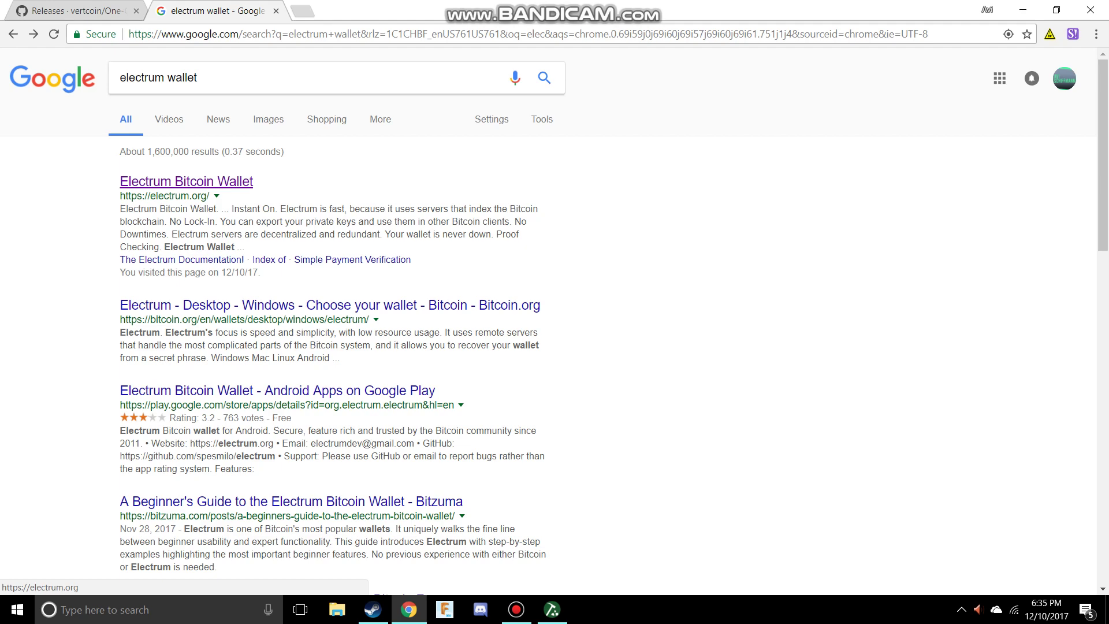
- Open the Electrum Bitcoin Wallet site from the search results and go to its Download page
click(186, 181)
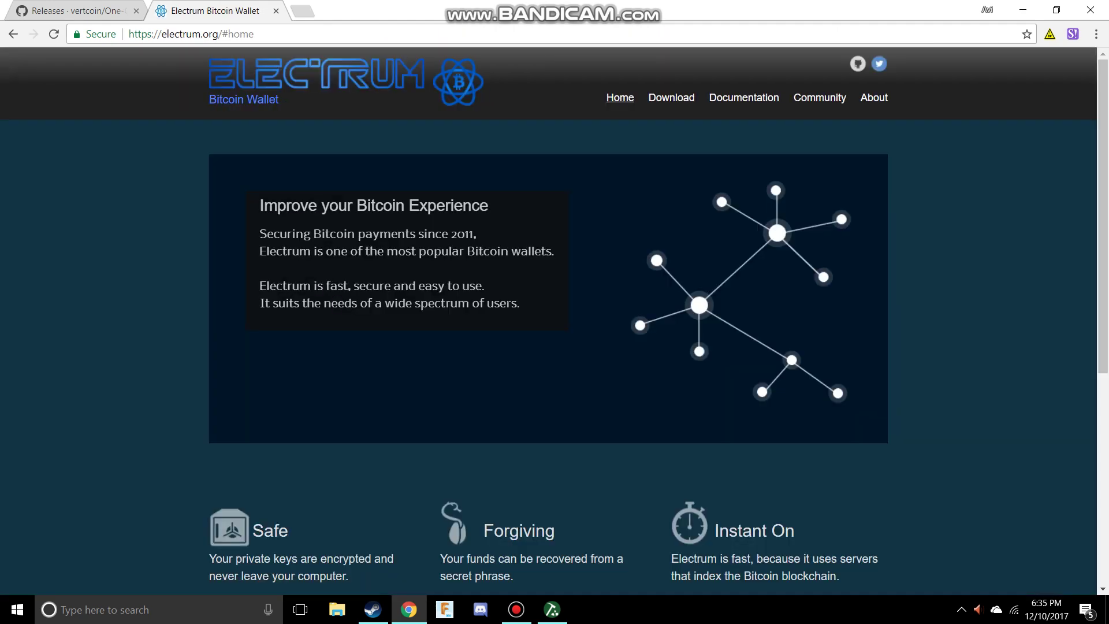
click(671, 98)
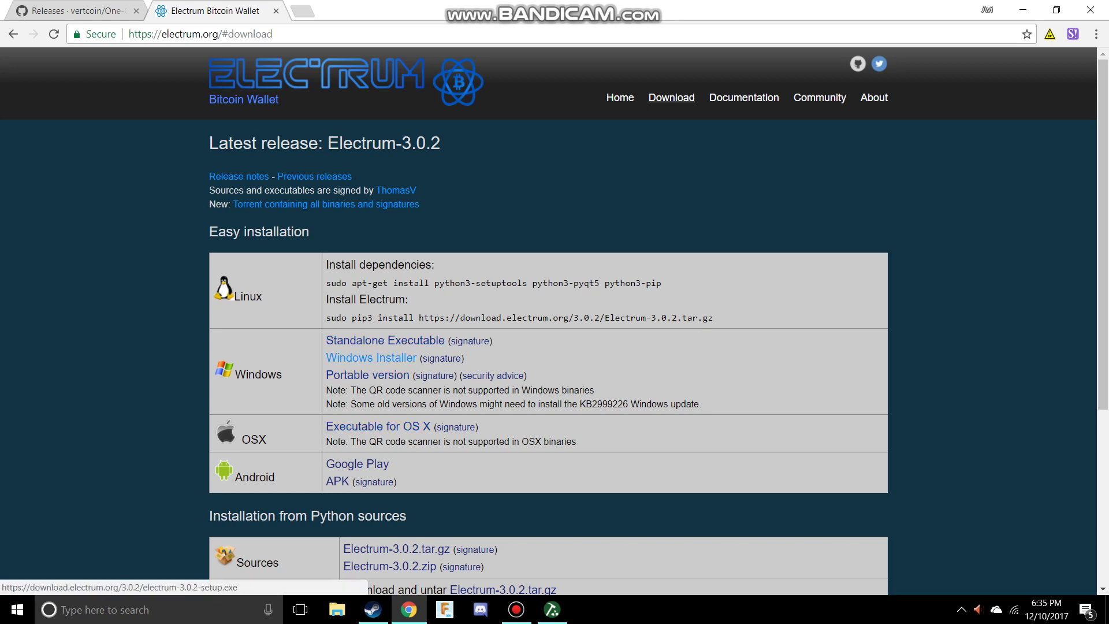
- Download the Electrum 3.0.2 Windows installer and run it through to completion
click(371, 358)
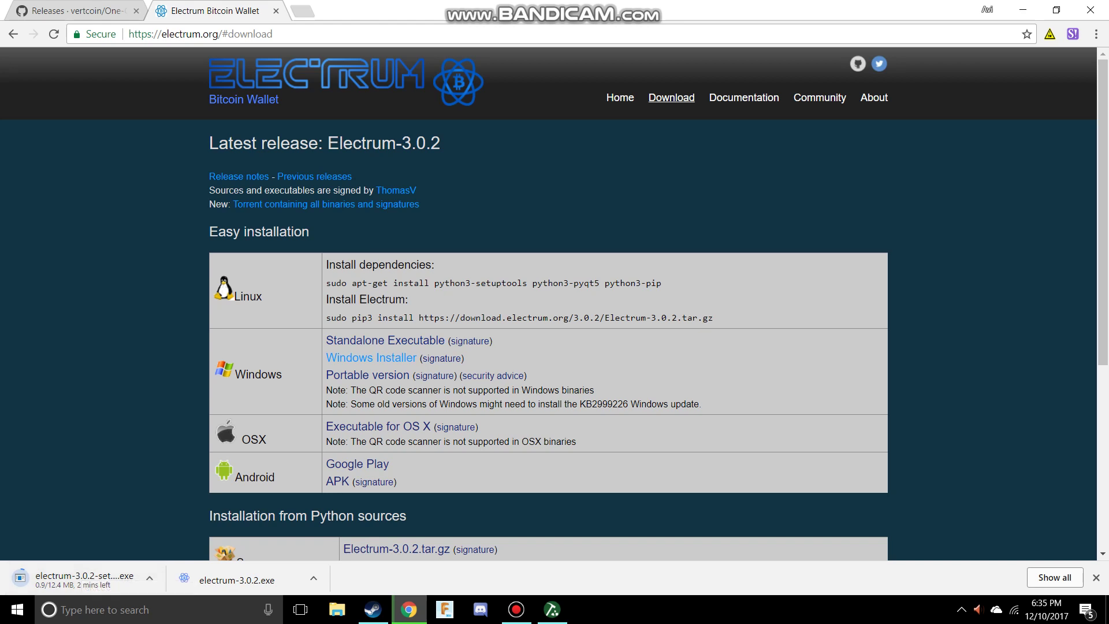
click(516, 610)
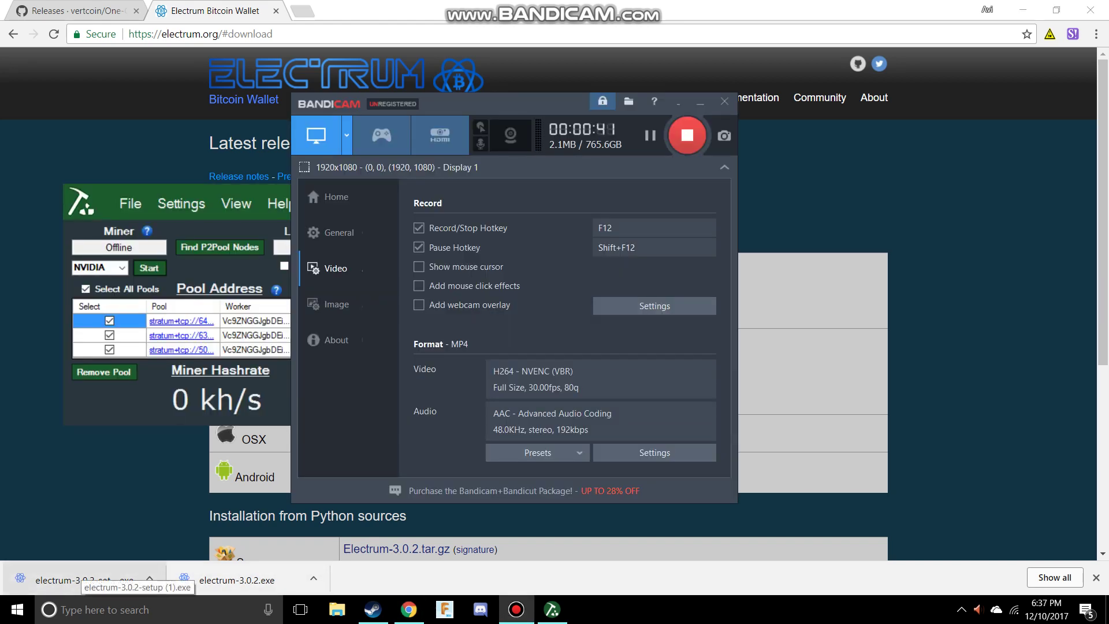
click(84, 580)
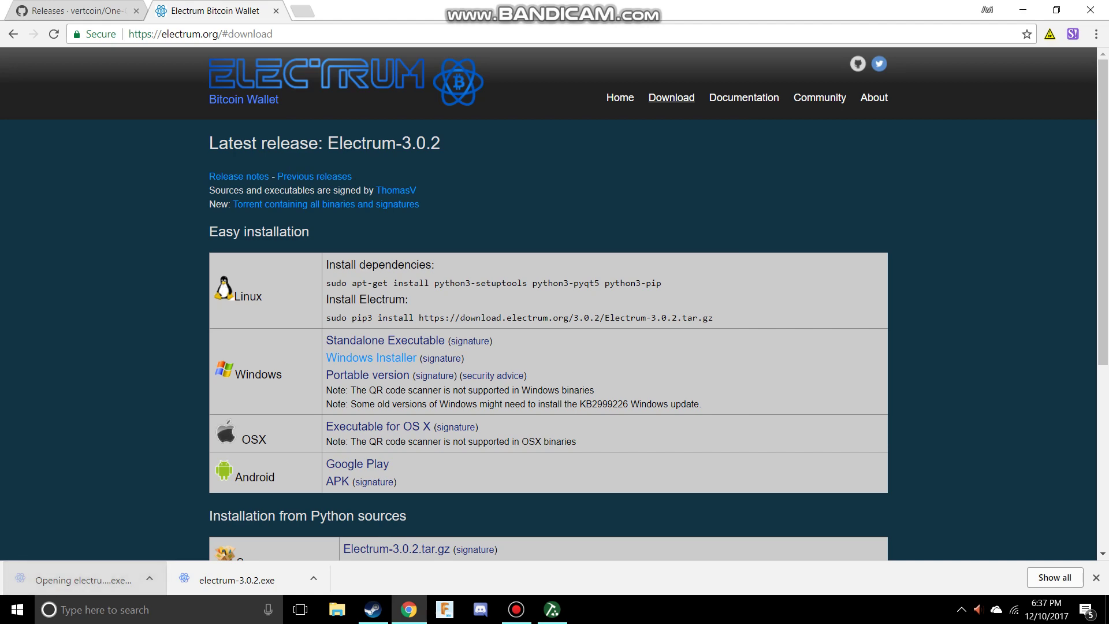
key(Return)
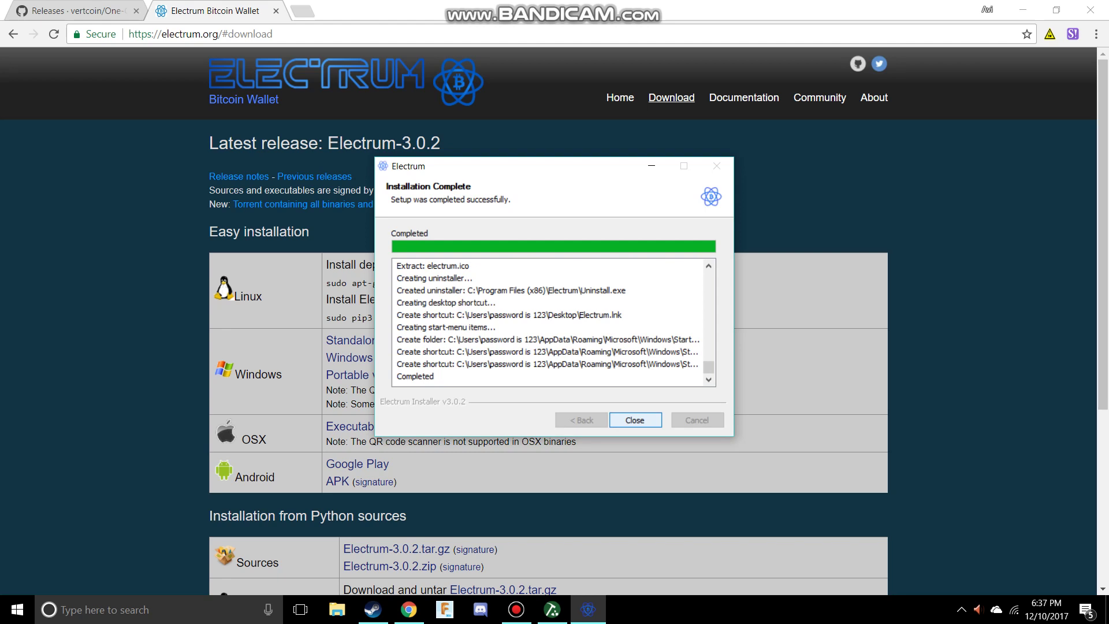
key(Return)
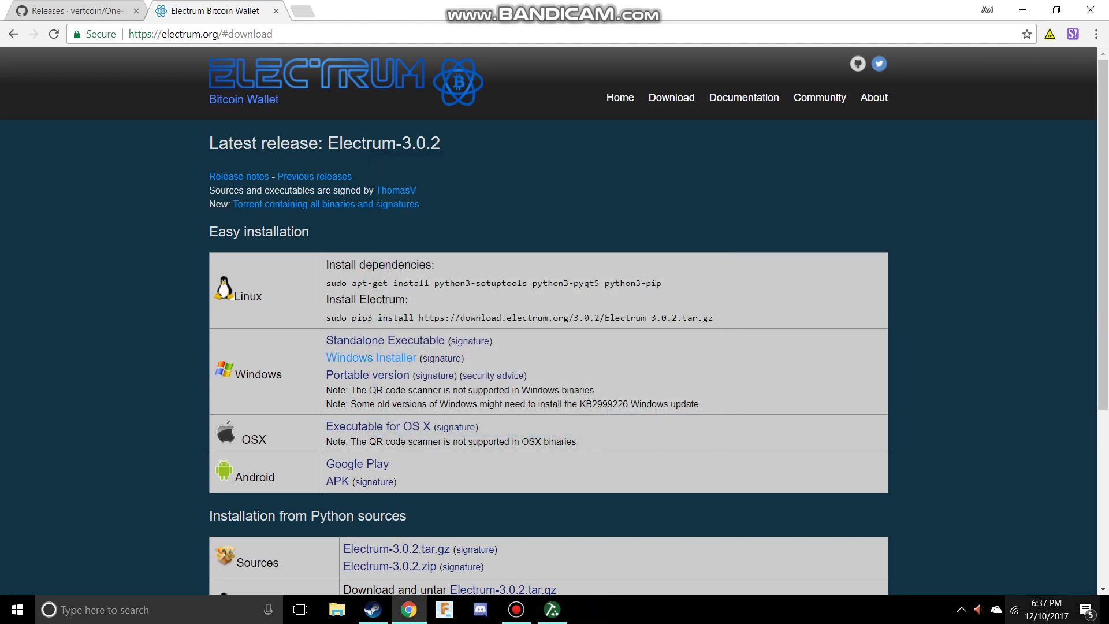
- Bring the Electrum setup wizard into view and accept automatic server connection
click(1106, 609)
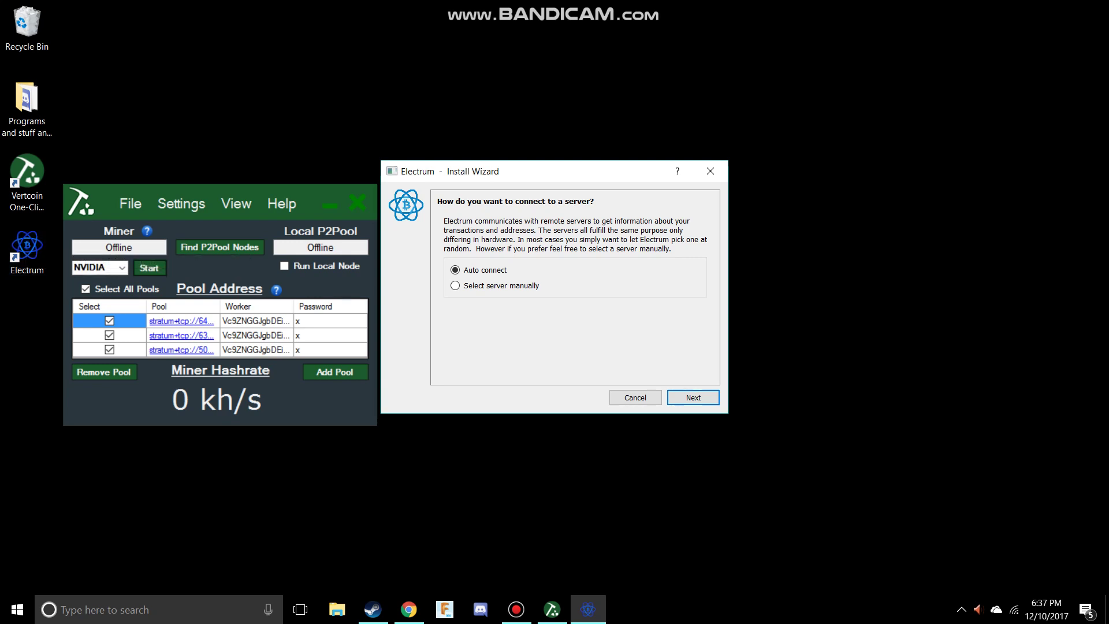
drag(504, 171, 601, 141)
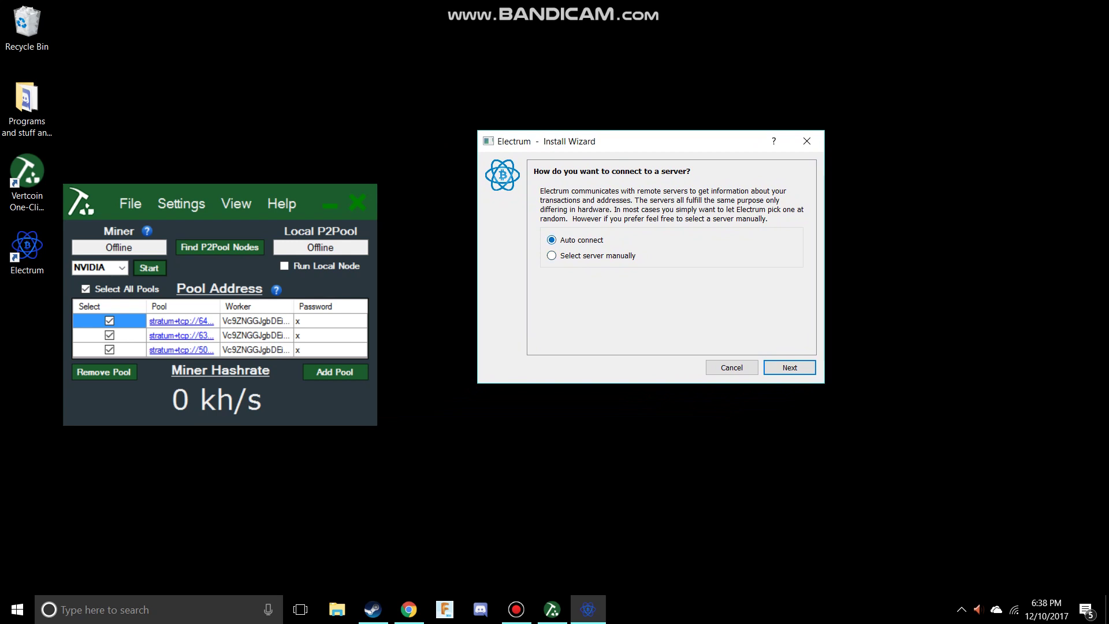
key(Return)
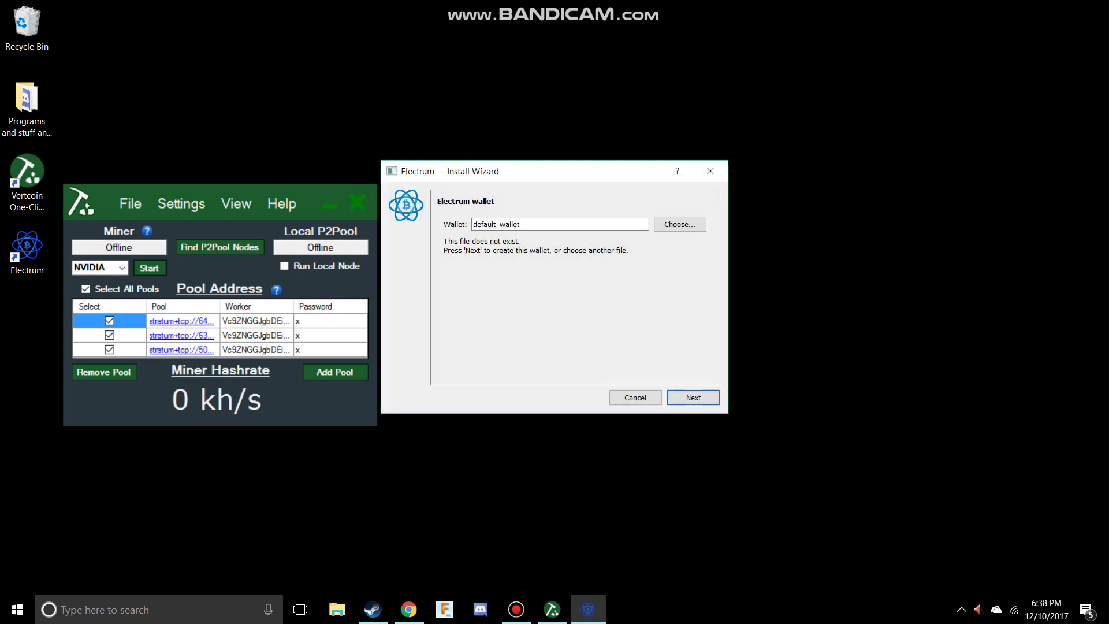
- Name the wallet 'youtubetutorial' and choose the Standard wallet type
drag(520, 224, 472, 224)
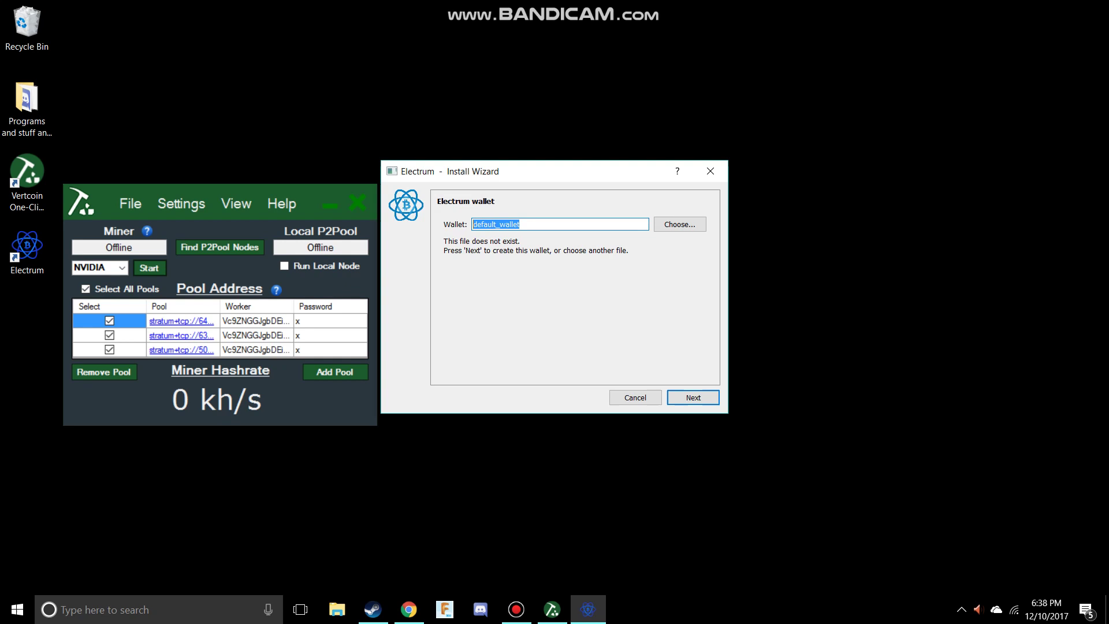
text(youtubetutorial)
key(Return)
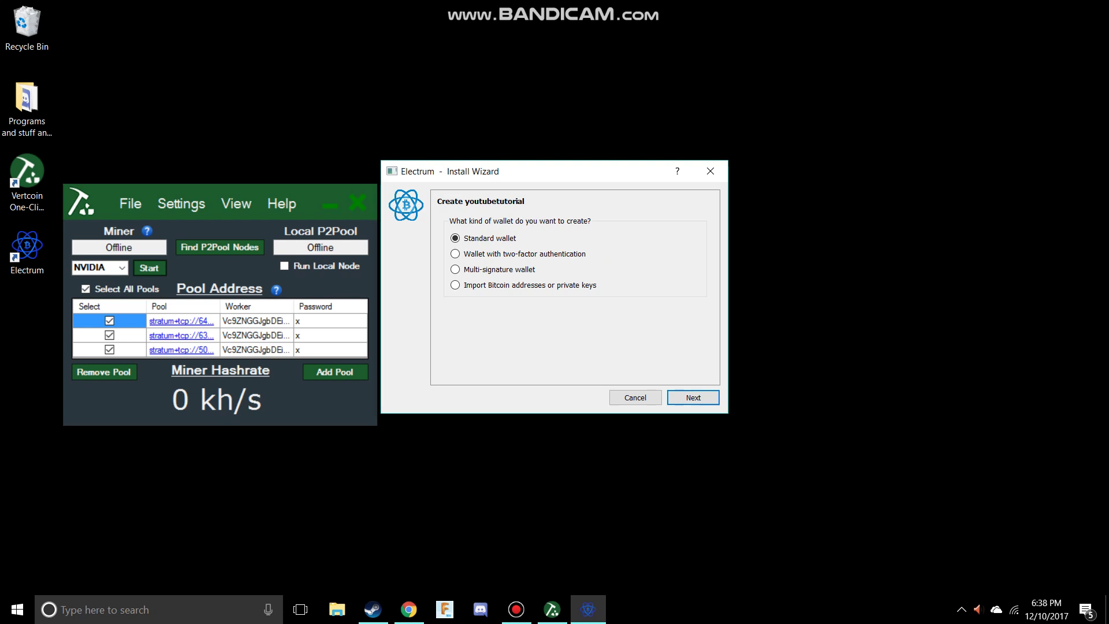
key(Return)
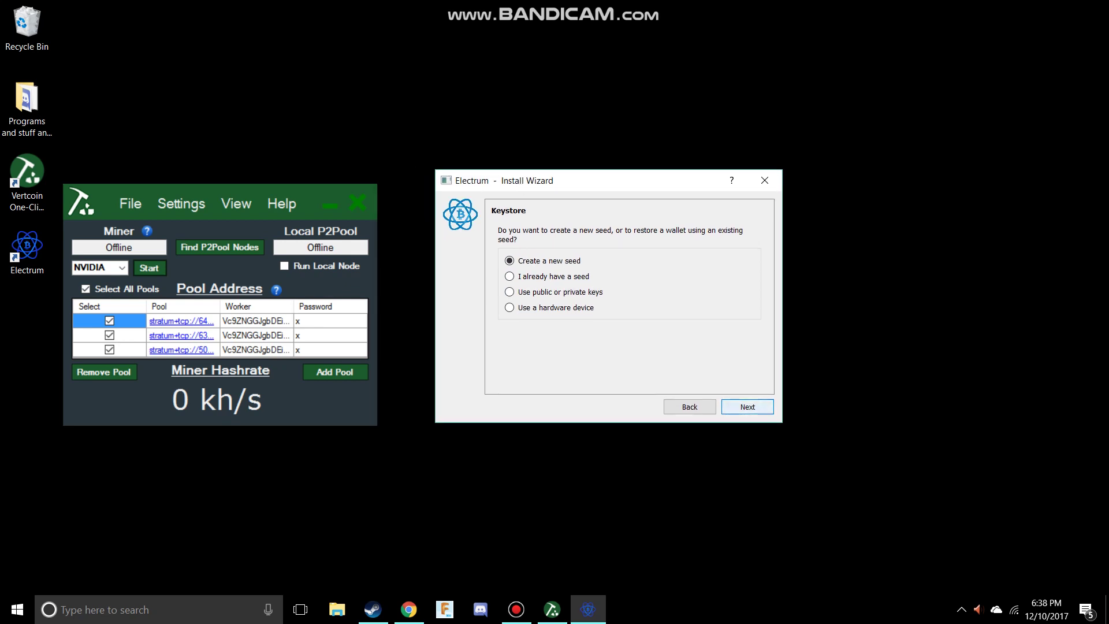
- Choose to create a new seed with the Standard seed type
key(Return)
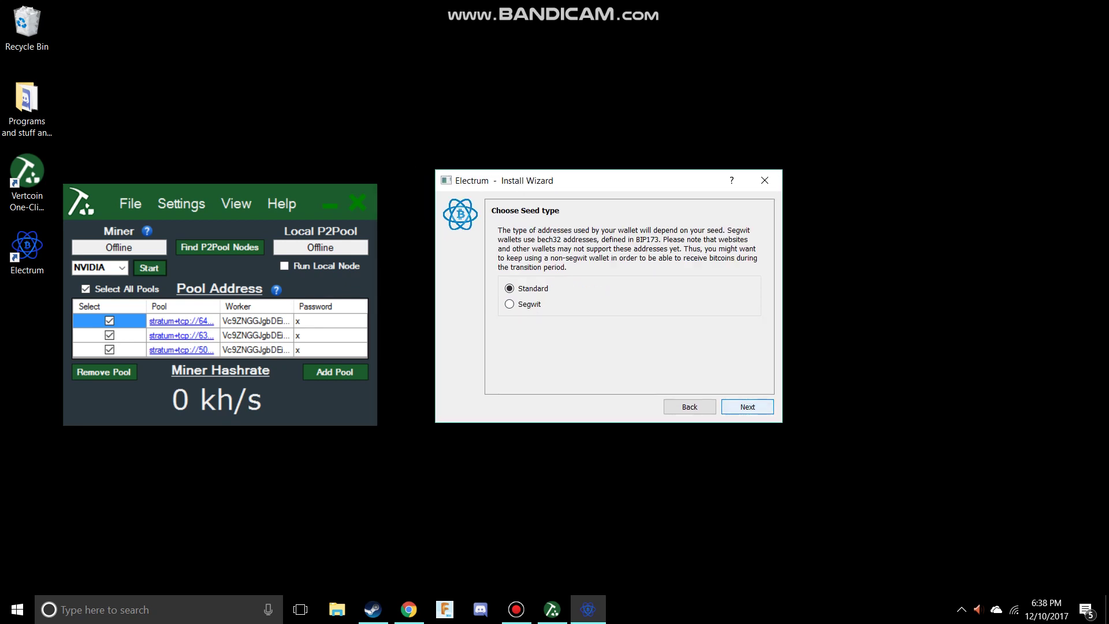
click(509, 304)
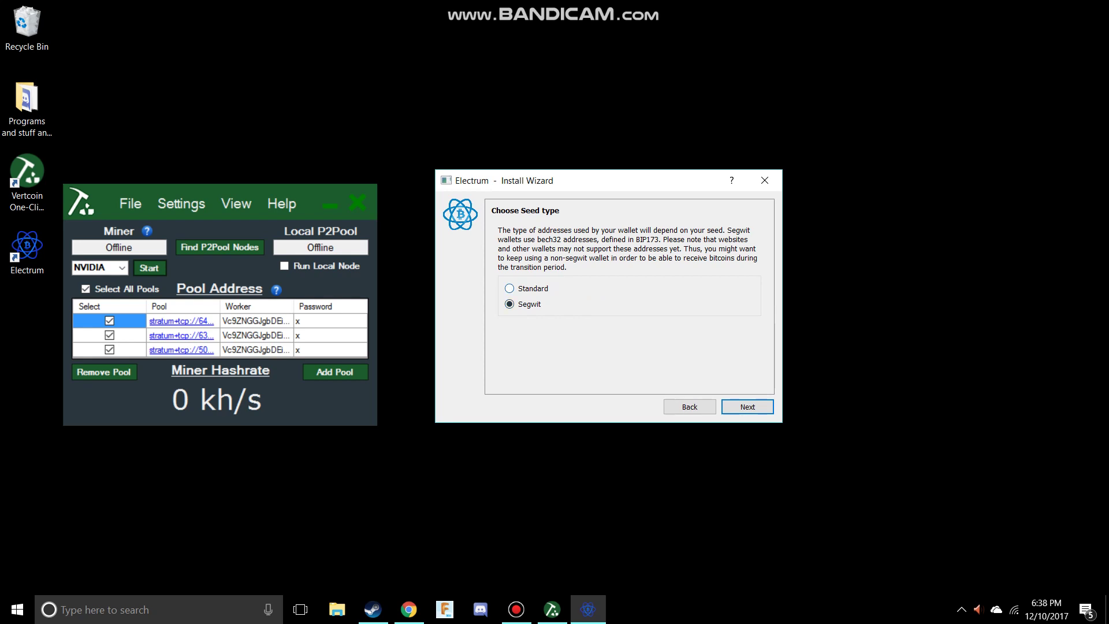
click(509, 288)
key(Return)
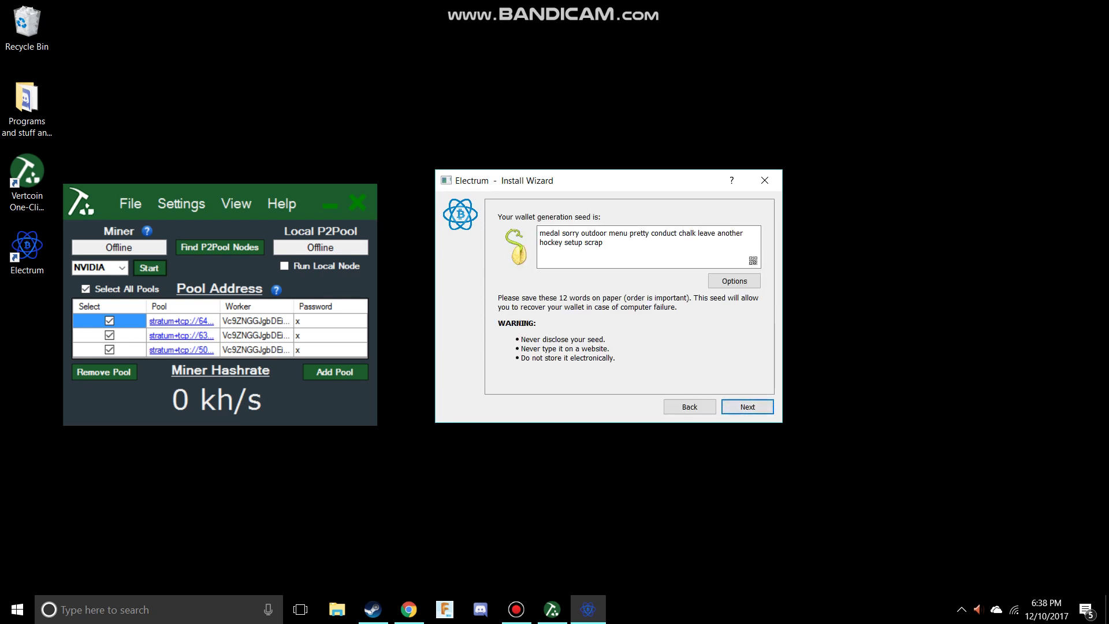
- Reposition the wizard and select the whole generated 12-word seed
drag(636, 243, 539, 233)
click(635, 249)
drag(577, 181, 619, 187)
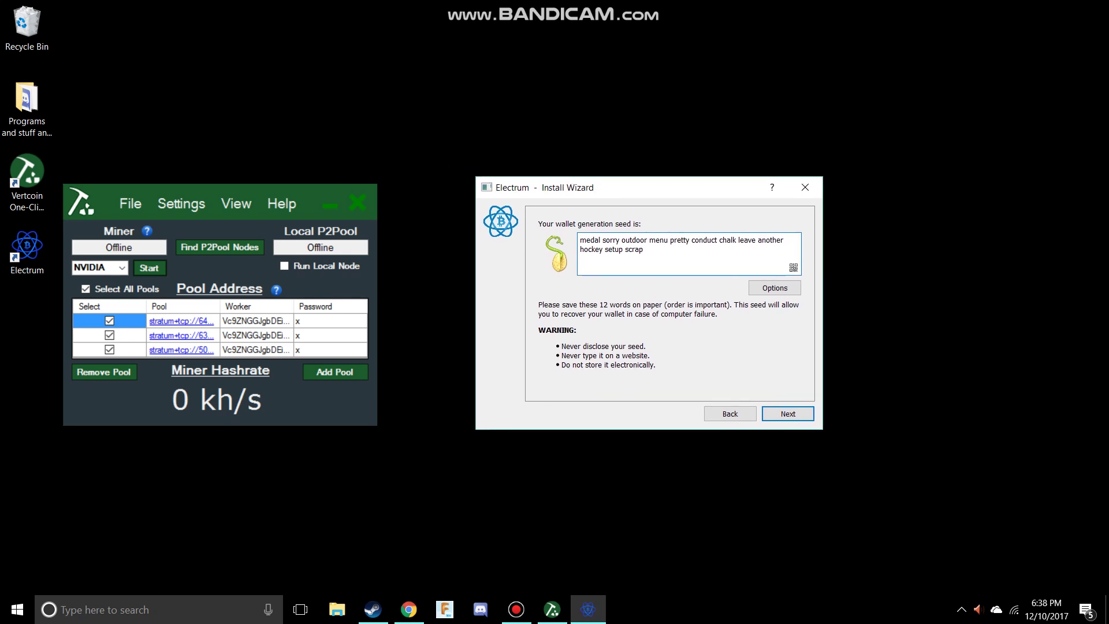
drag(575, 191, 610, 201)
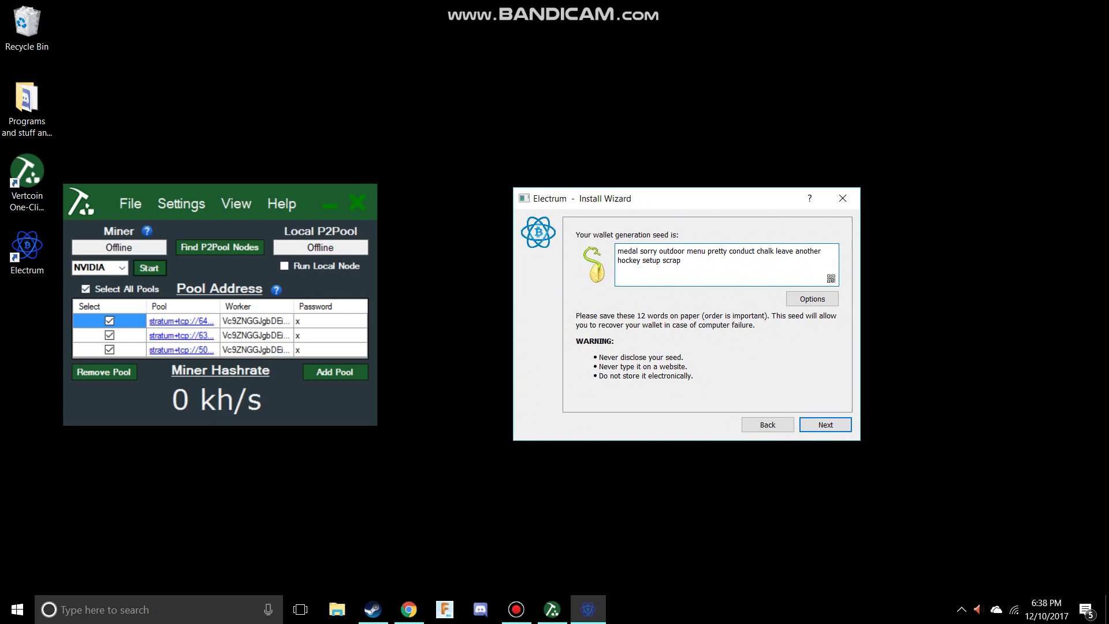
key(ctrl+a)
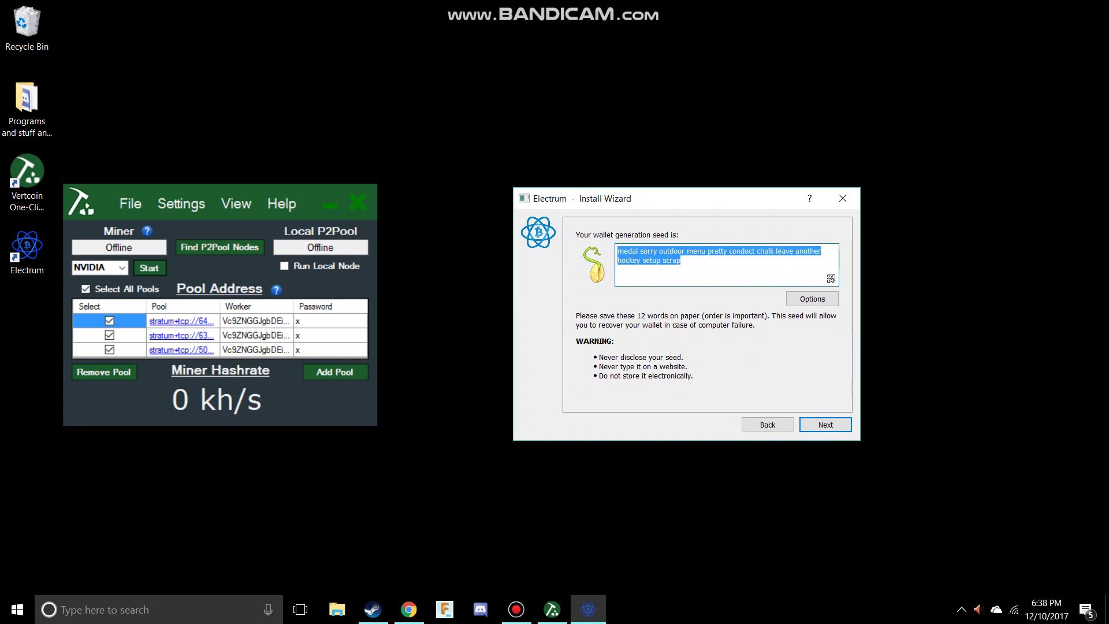
- Peek at the seed confirmation step, then go back to the seed page
key(Return)
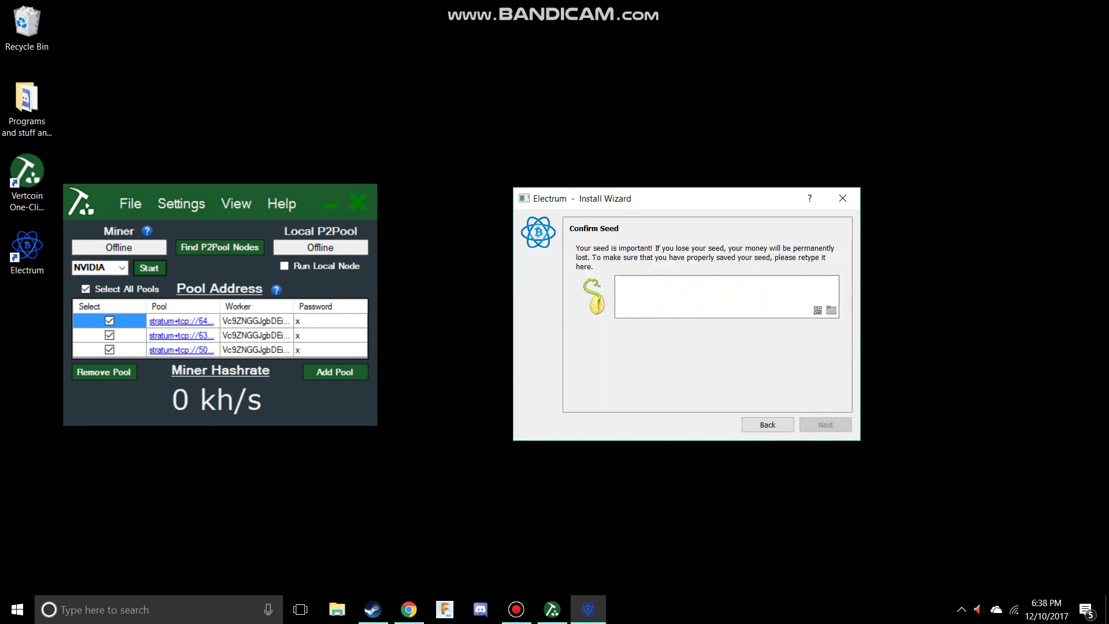
click(617, 283)
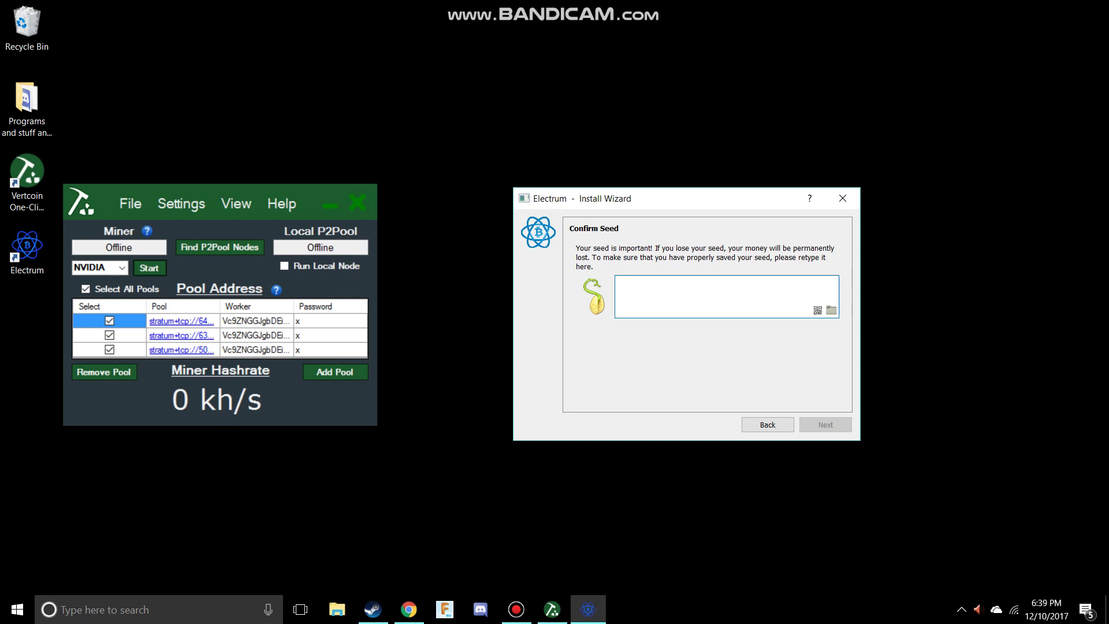
click(768, 425)
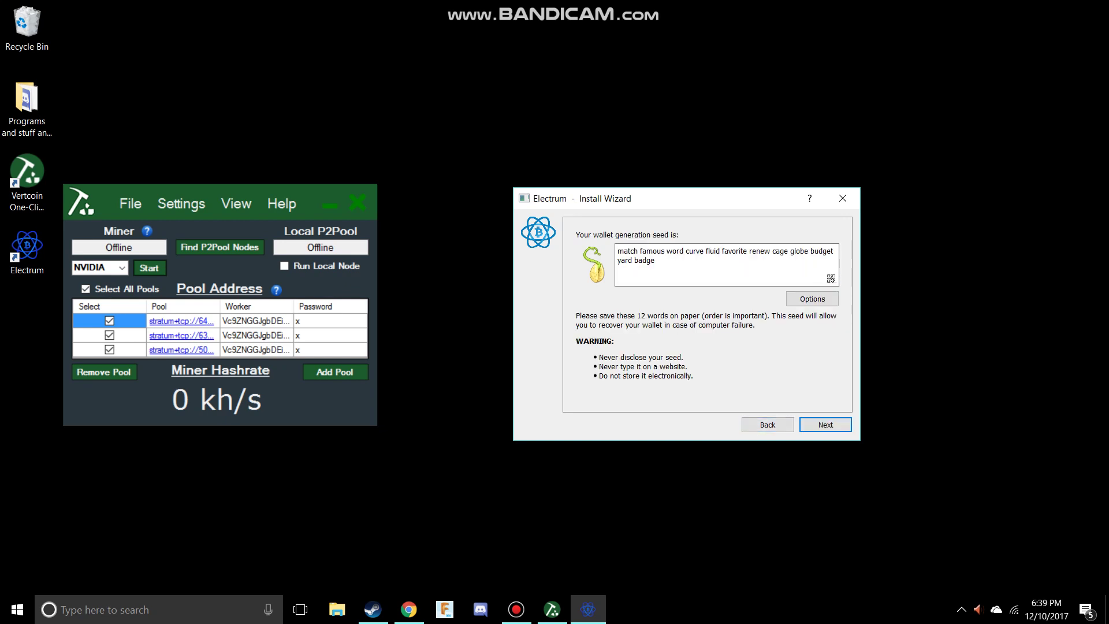
- Create a new blank text document on the desktop
right_click(501, 152)
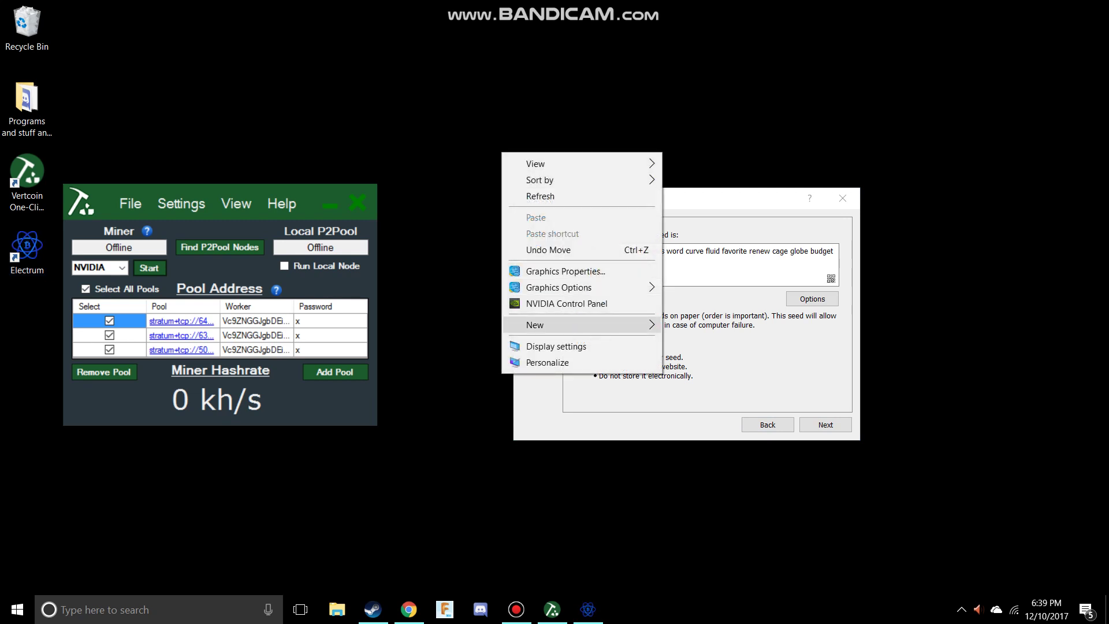
mouse_move(578, 324)
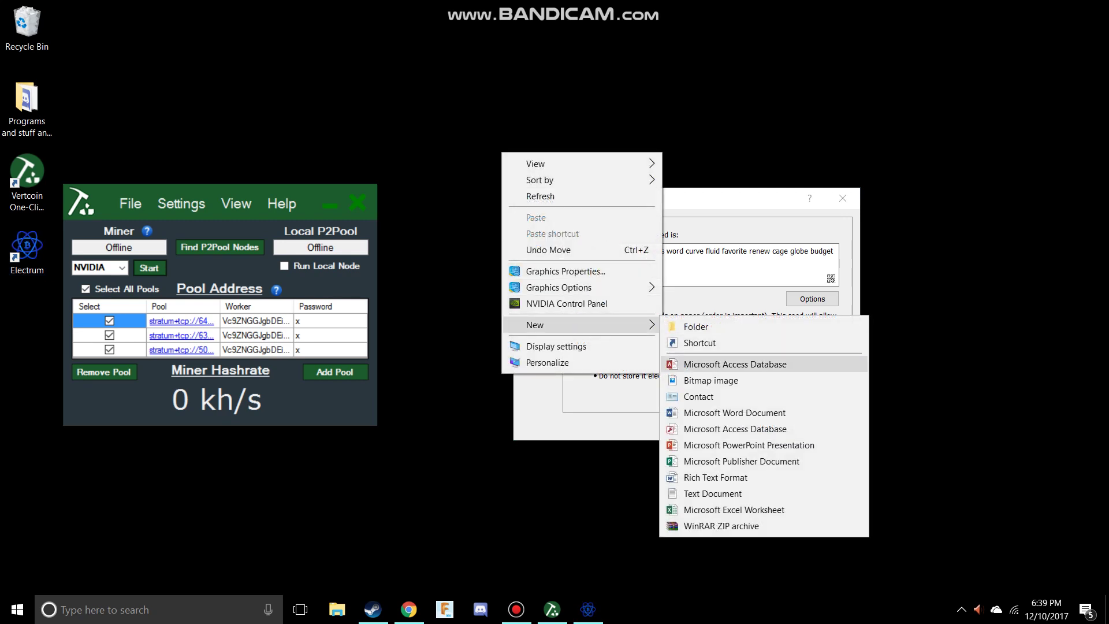
click(713, 493)
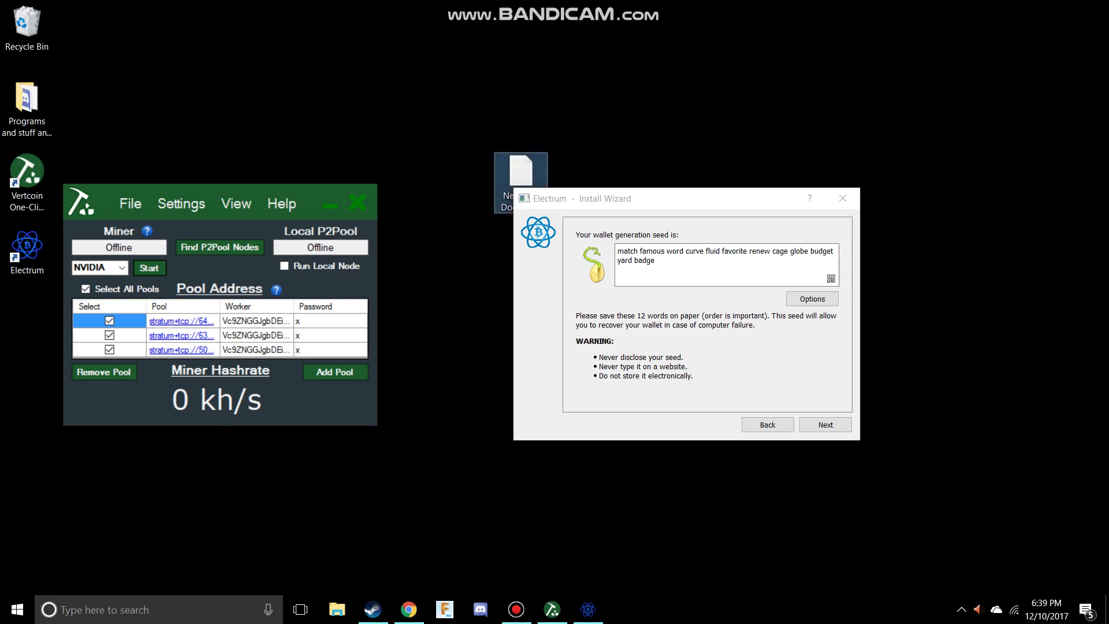
- Open the new text document and paste the copied 12-word seed into it
key(Return)
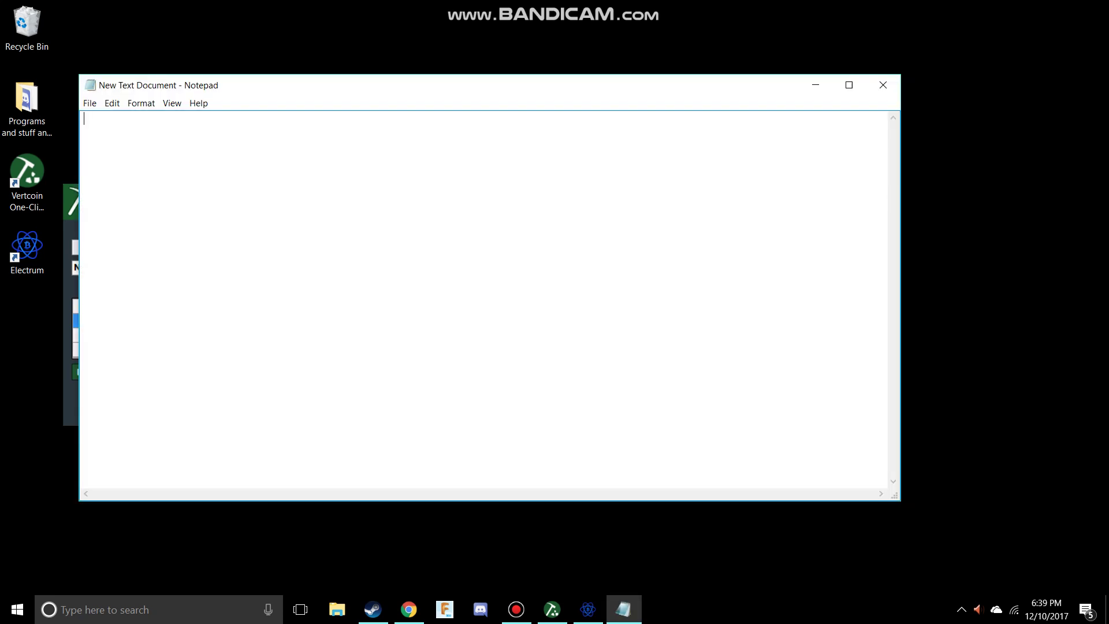
drag(672, 86, 513, 104)
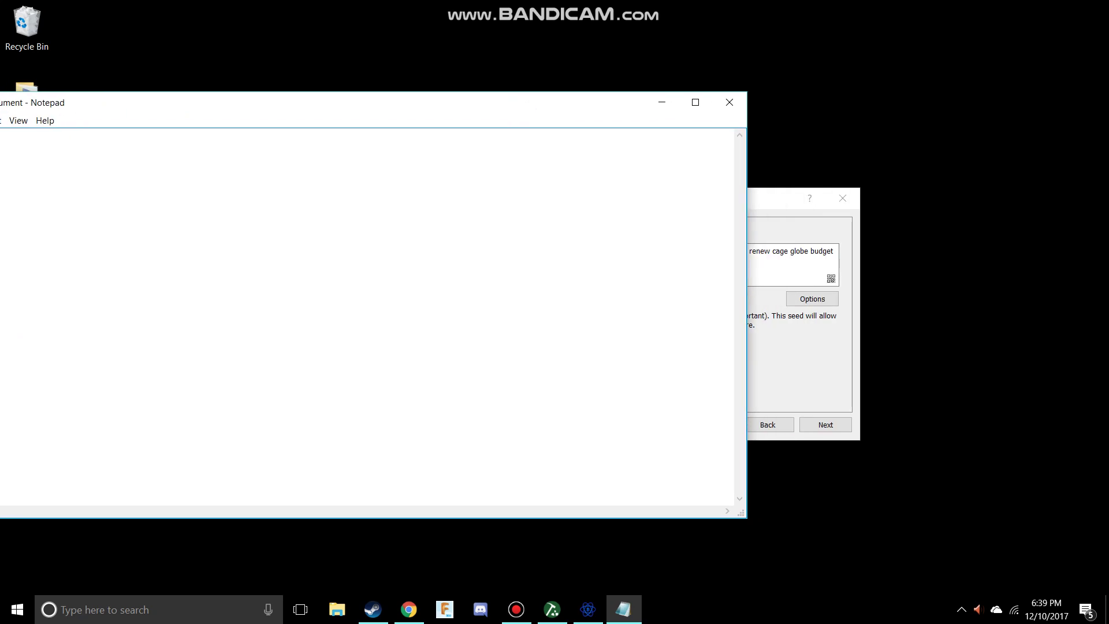
drag(798, 196, 921, 189)
key(ctrl+a)
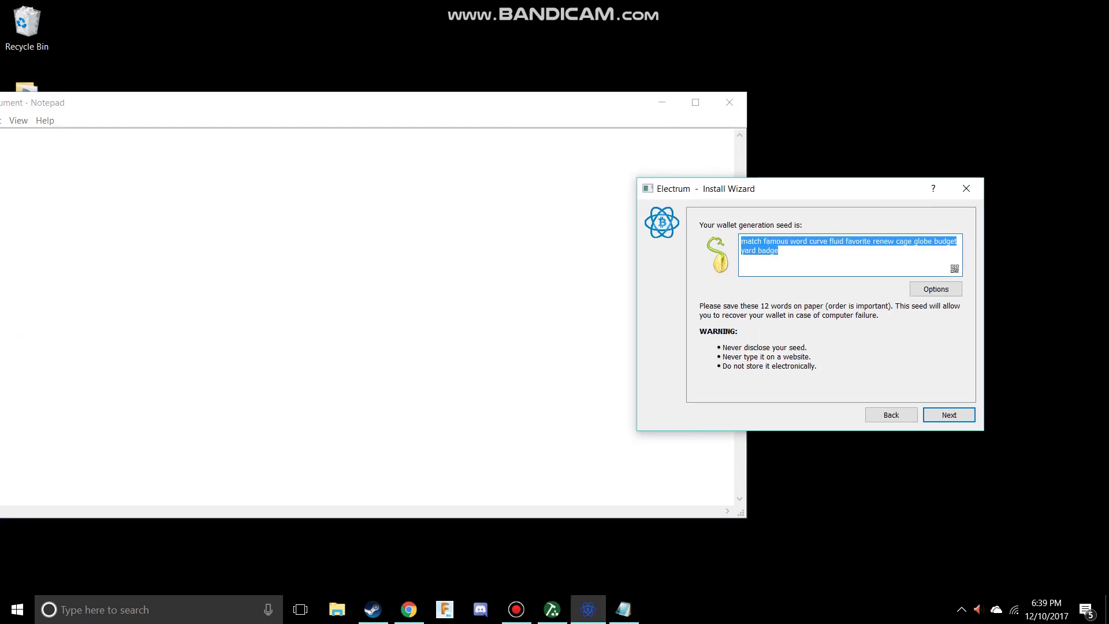
key(ctrl+c)
key(alt+Tab)
key(ctrl+v)
- Resize the Notepad window and advance the Electrum wizard to Confirm Seed
drag(380, 105, 473, 84)
drag(840, 497, 631, 444)
click(913, 358)
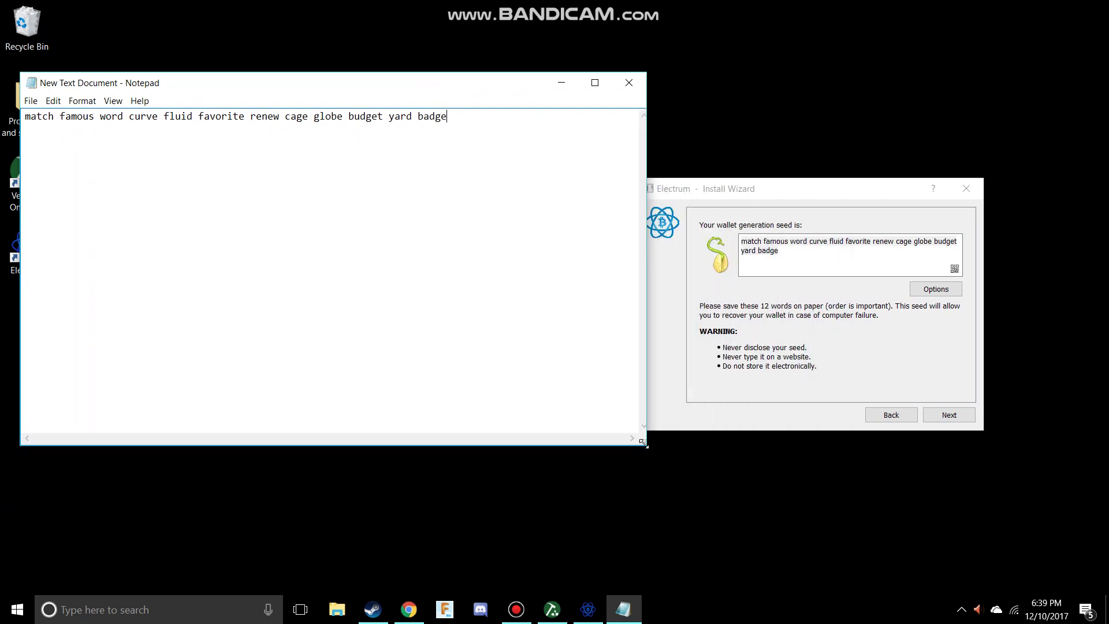
click(949, 415)
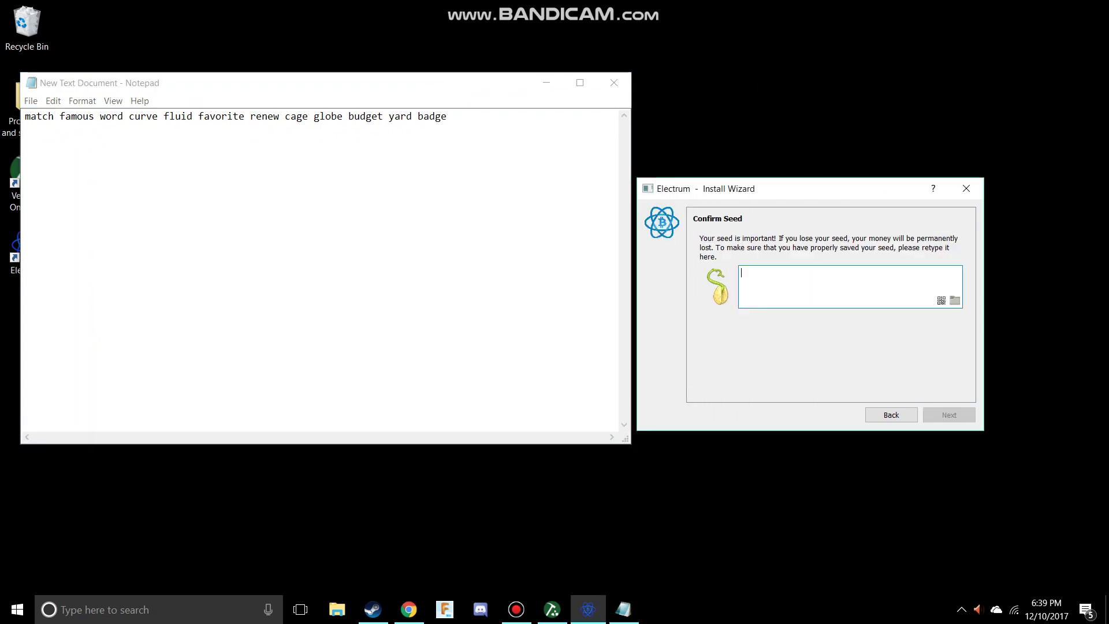
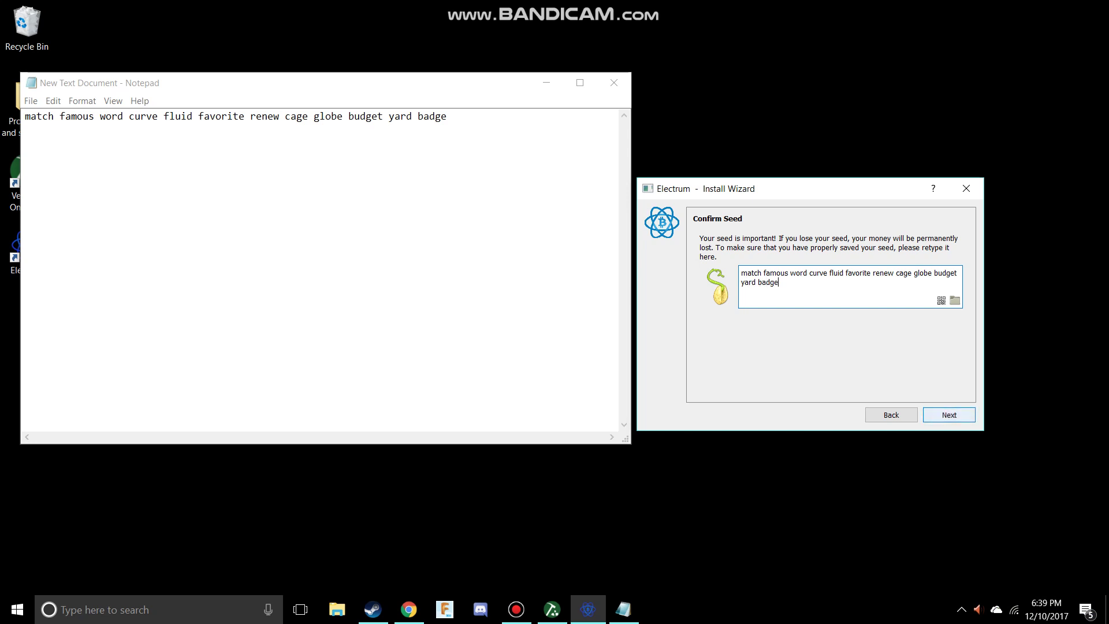
- Retype all twelve seed words in the Confirm Seed box and submit them
key(Return)
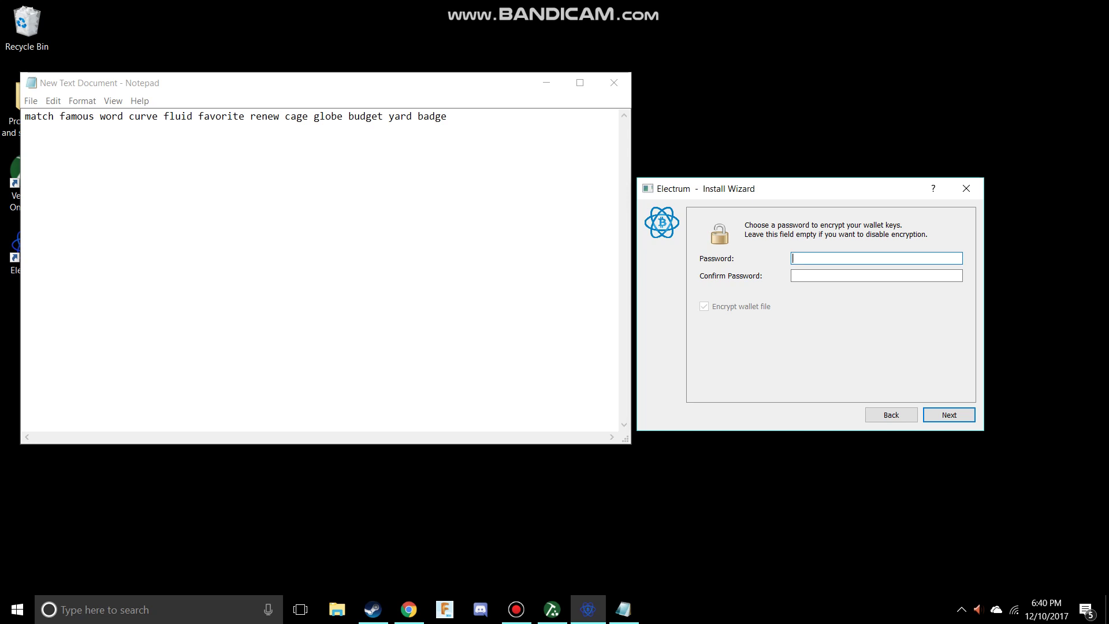
- Enter and confirm the wallet password, keep file encryption on, and create the wallet
text(•••••••)
key(Tab)
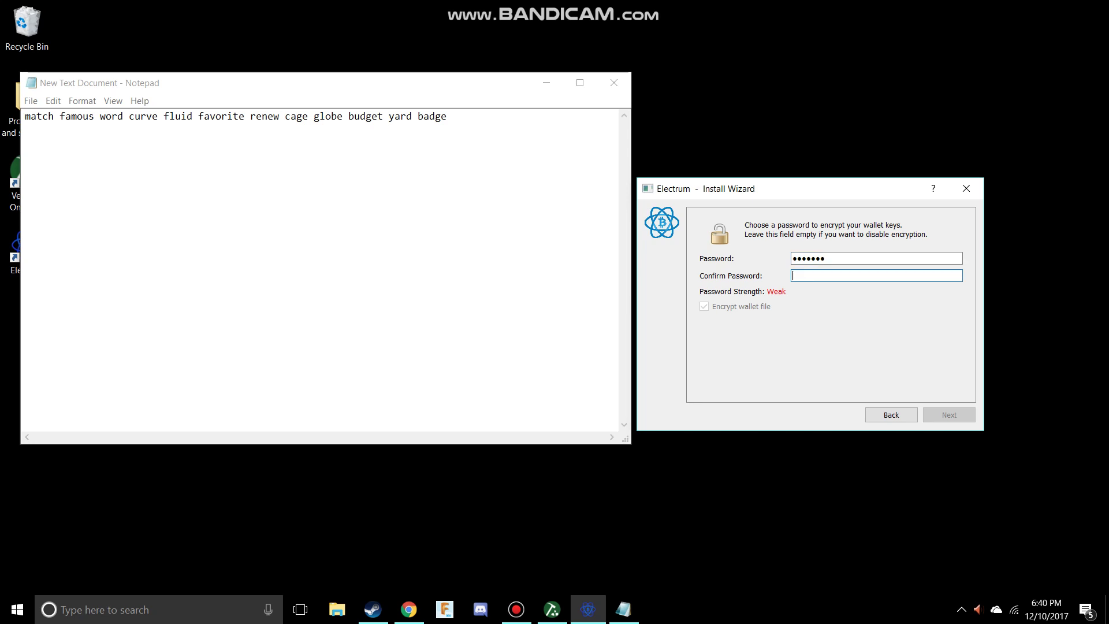
text(•••••••)
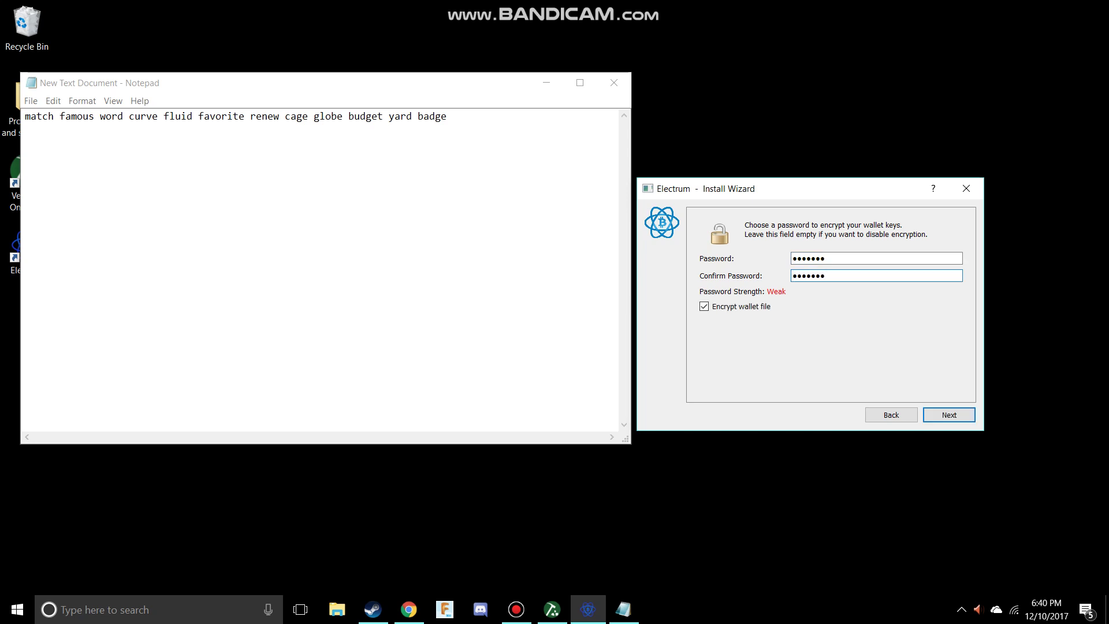
key(Tab)
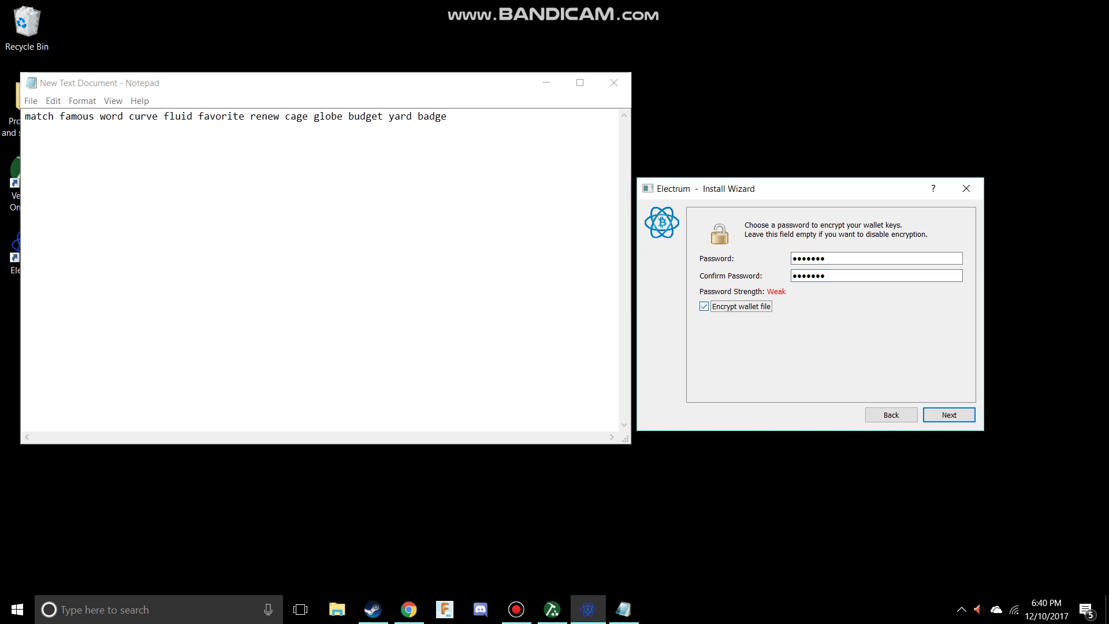
drag(729, 190, 699, 151)
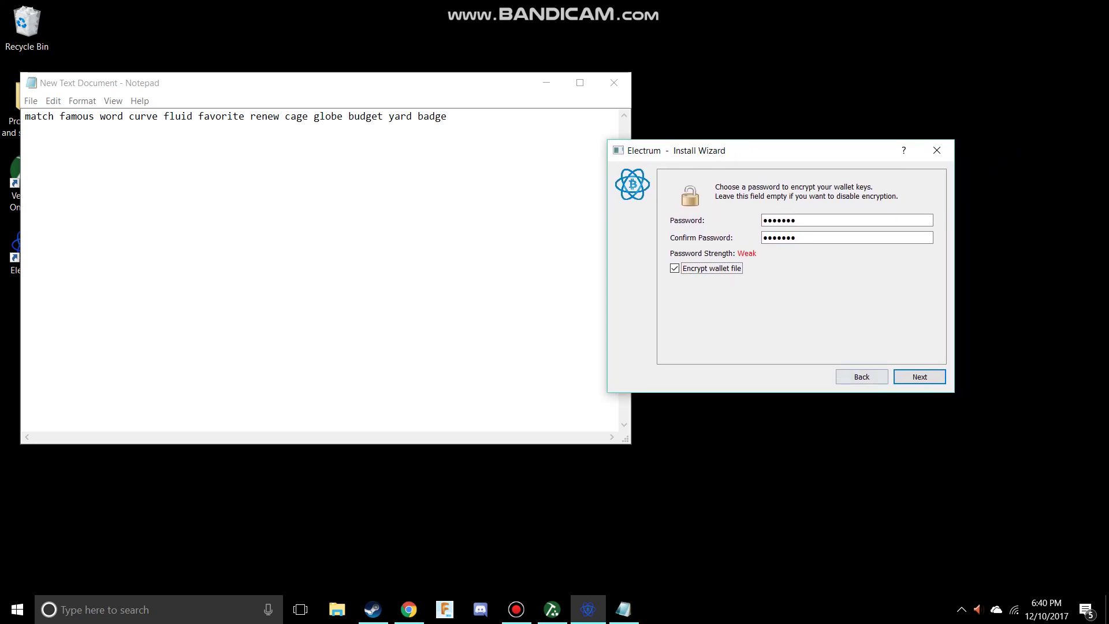
key(Return)
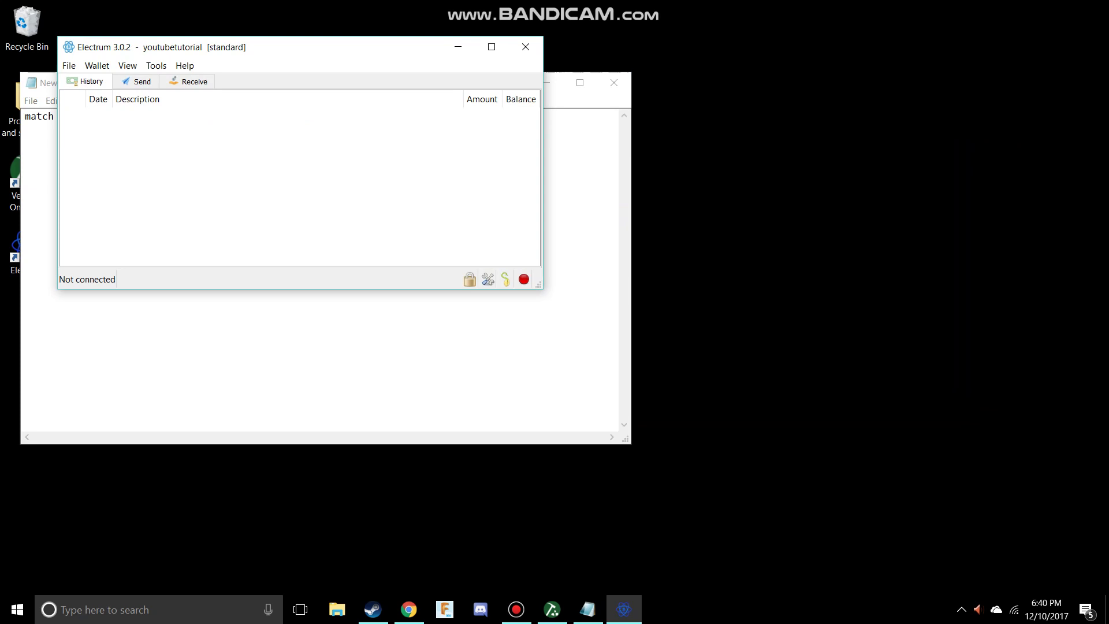
- Enlarge the wallet window, select the address on the Receive tab, and return to History
drag(254, 53, 471, 78)
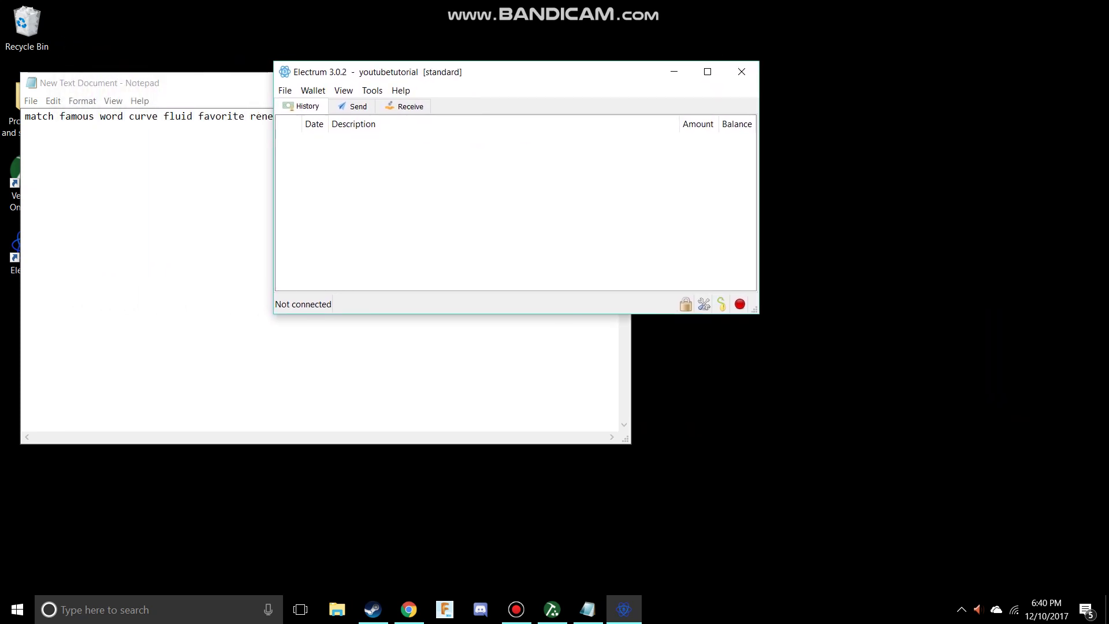
drag(757, 313, 916, 479)
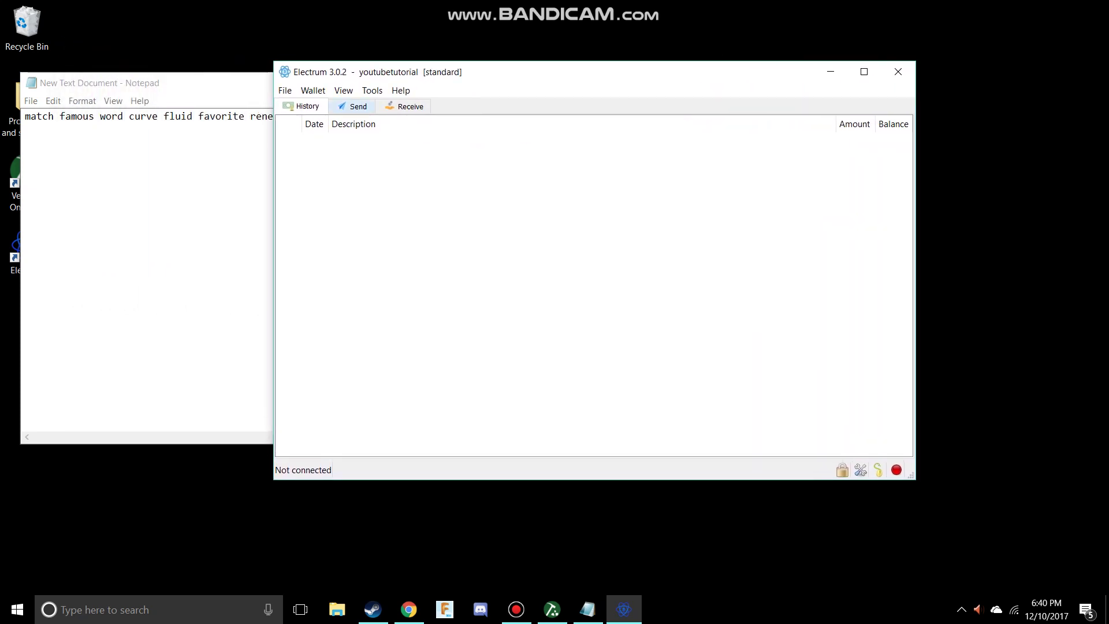
click(354, 106)
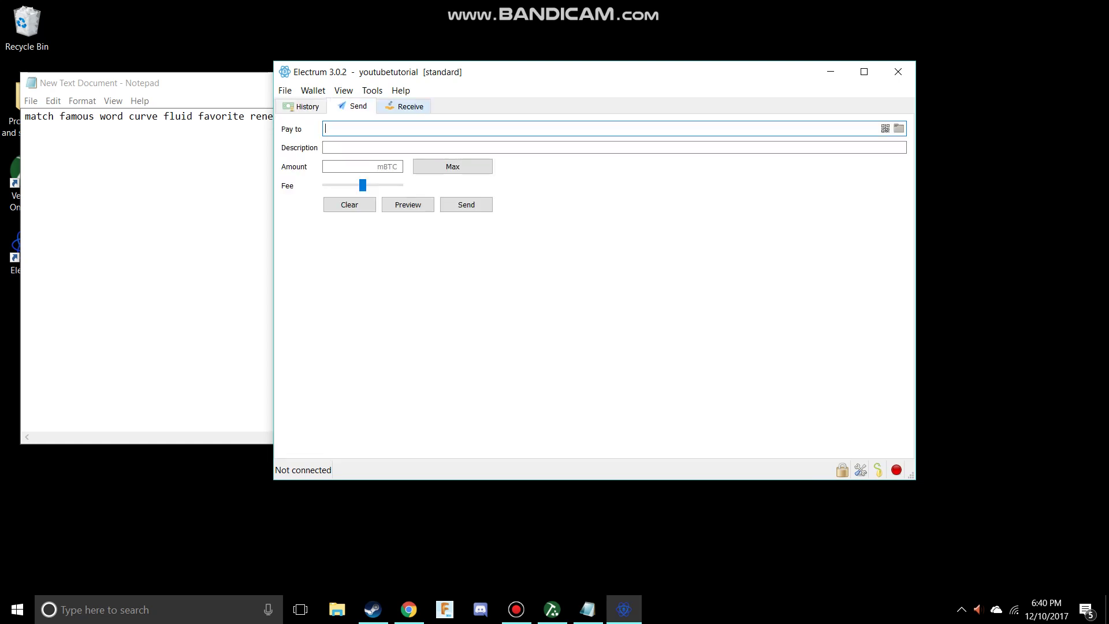
click(407, 106)
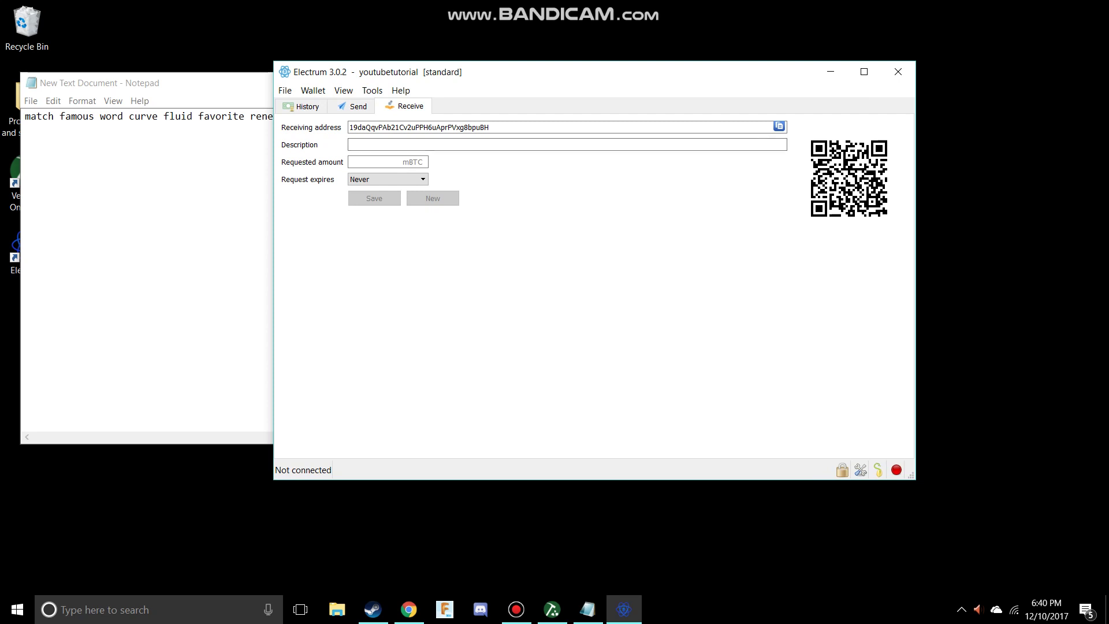
key(shift+Left)
key(shift+Left)
key(shift+Left)
key(shift+Left)
key(shift+Left)
key(shift+Left)
key(shift+Left)
key(shift+Left)
key(shift+Left)
key(shift+Left)
key(shift+Left)
key(shift+Left)
key(shift+Left)
key(shift+Left)
key(shift+Left)
key(shift+Left)
key(shift+Left)
key(shift+Left)
key(shift+Left)
key(shift+Left)
key(ctrl+c)
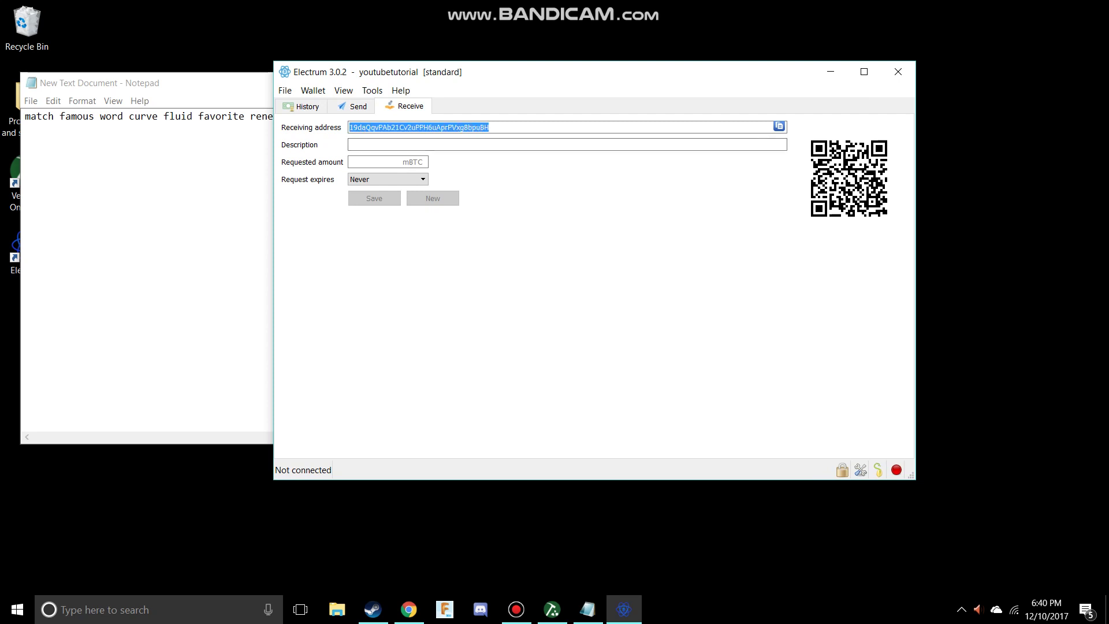
key(ctrl+Tab)
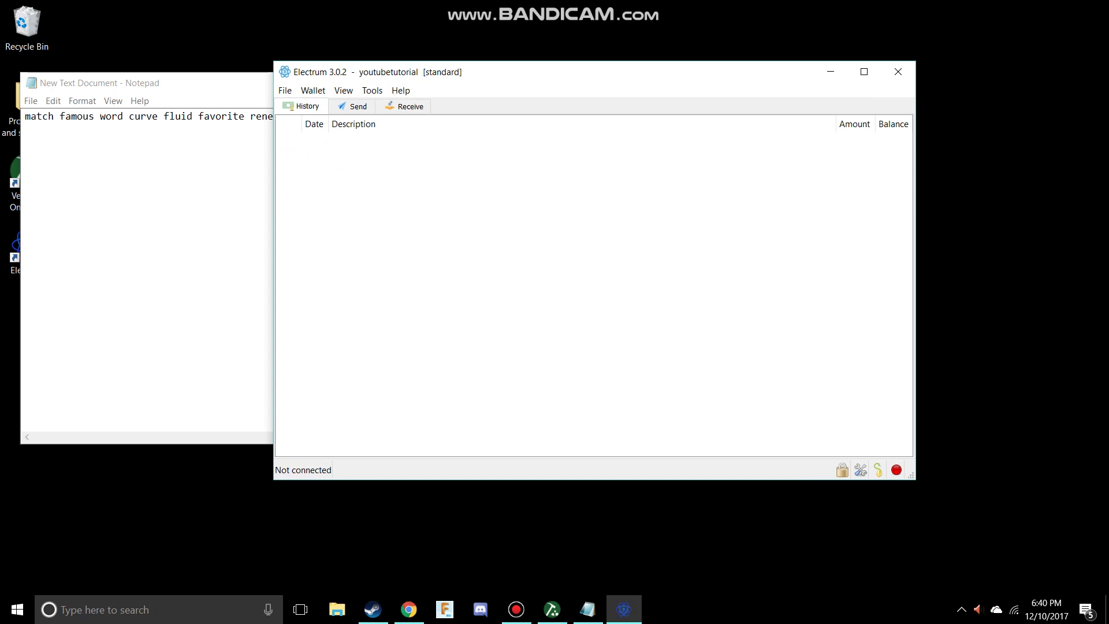
- Paste the Electrum address into the Vertcoin miner's P2Pool Node Scanner, then reshow Electrum's Receive tab
key(alt+Tab)
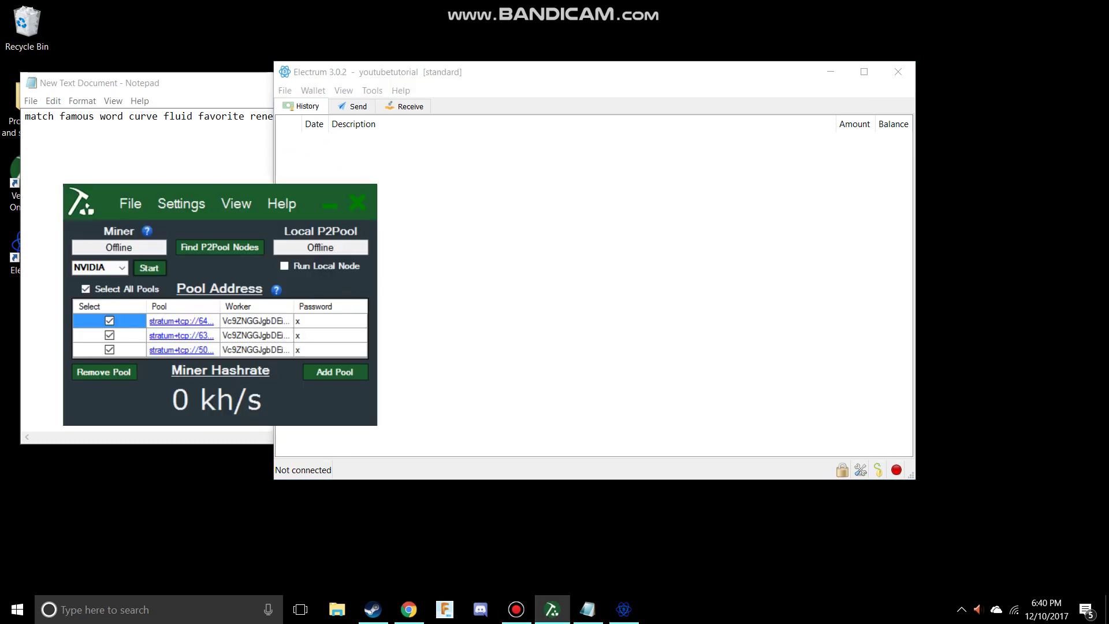
key(Return)
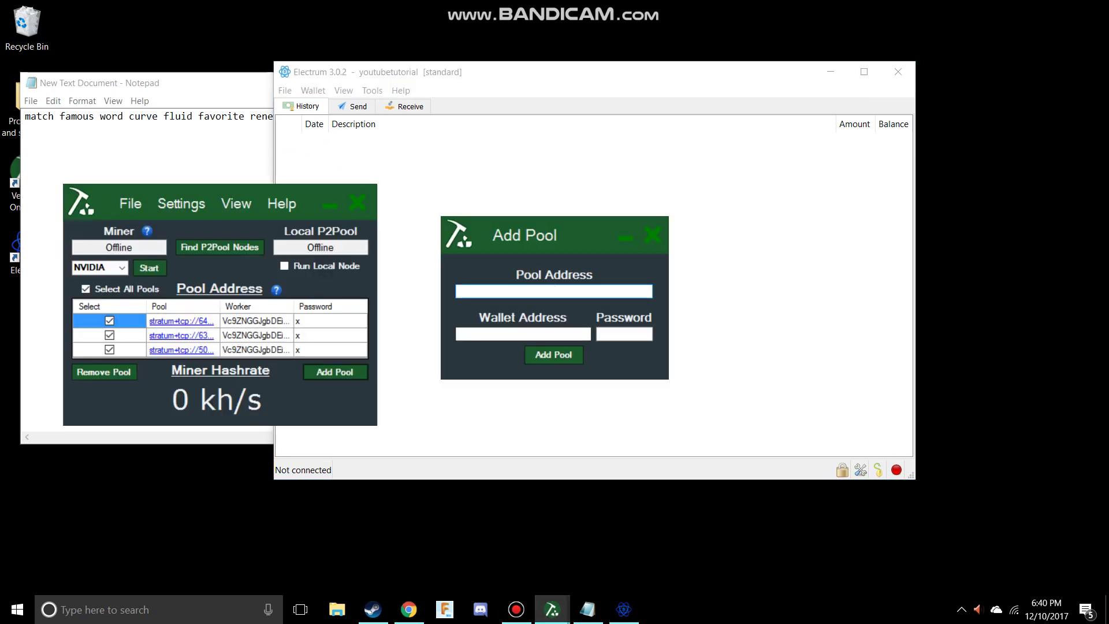
key(Escape)
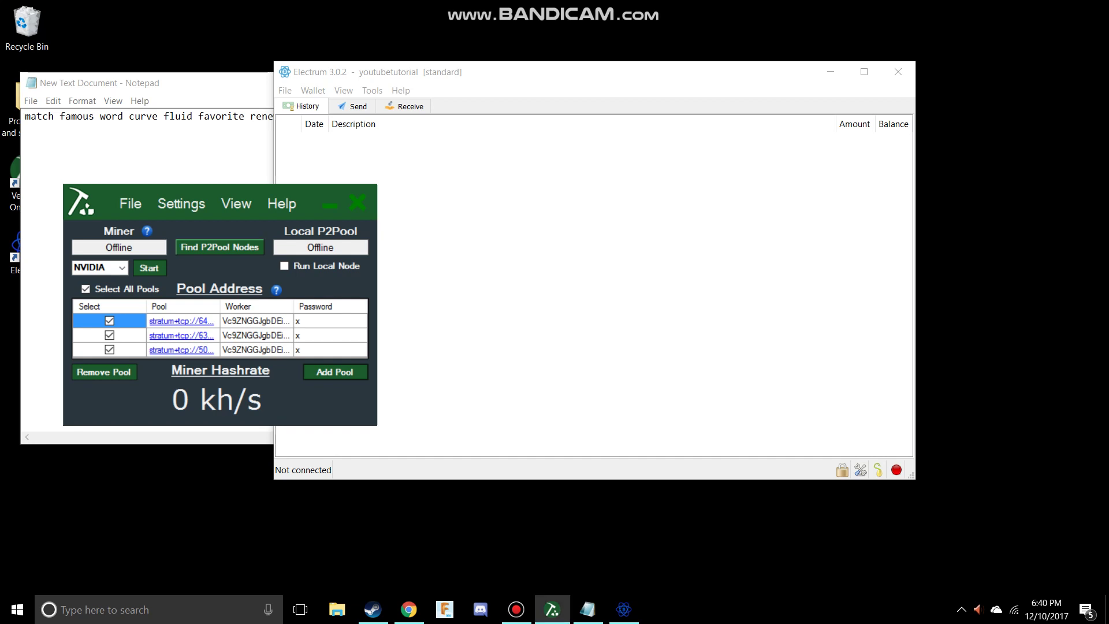
key(Return)
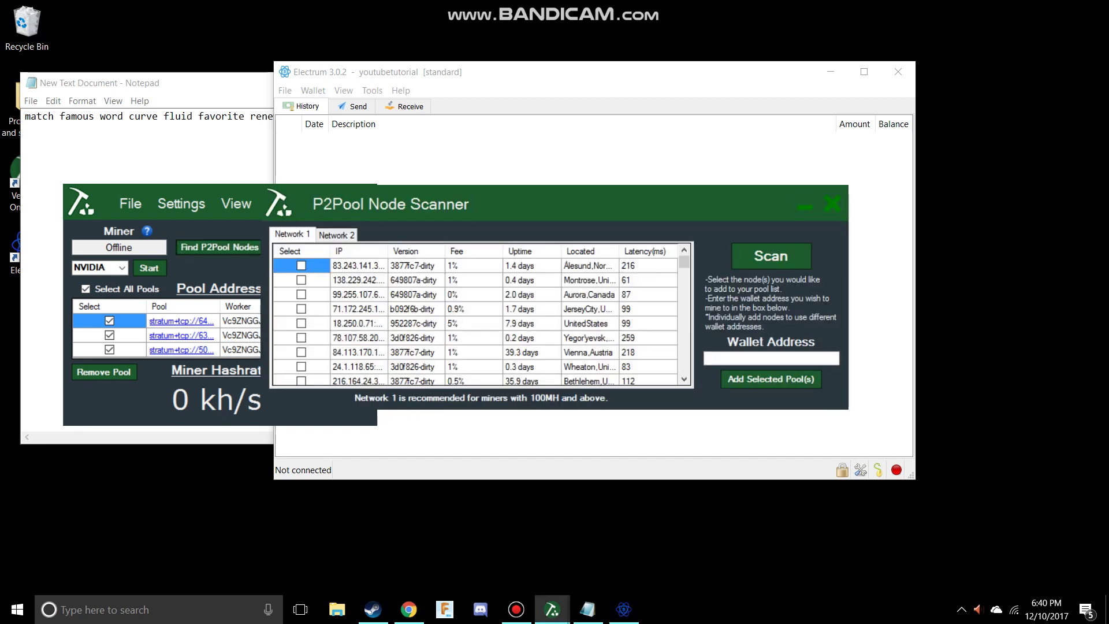
key(ctrl+v)
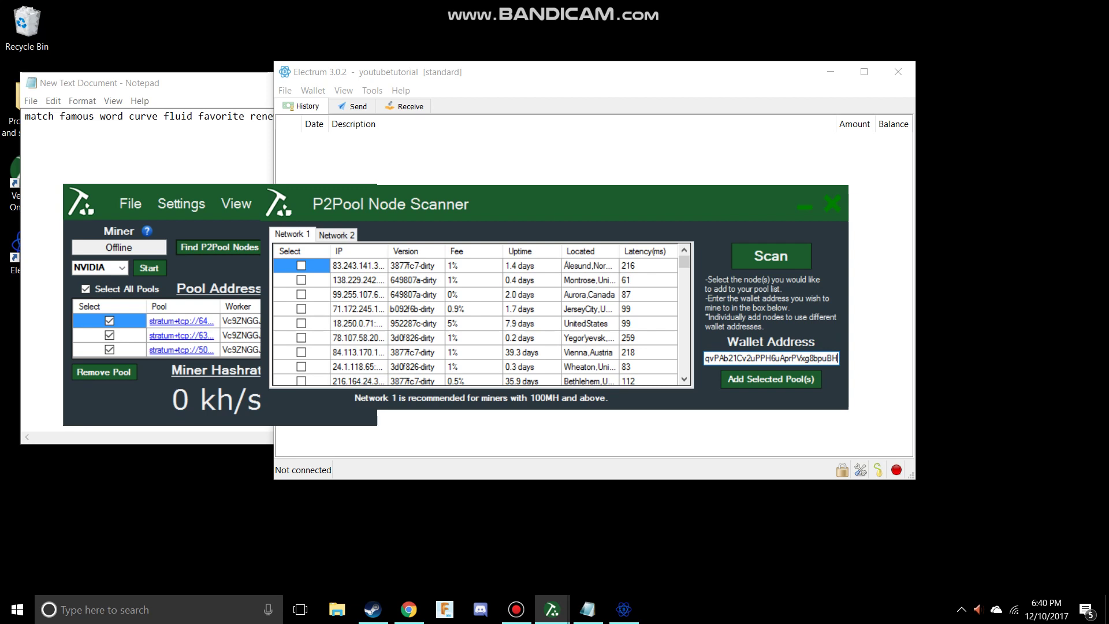
click(405, 106)
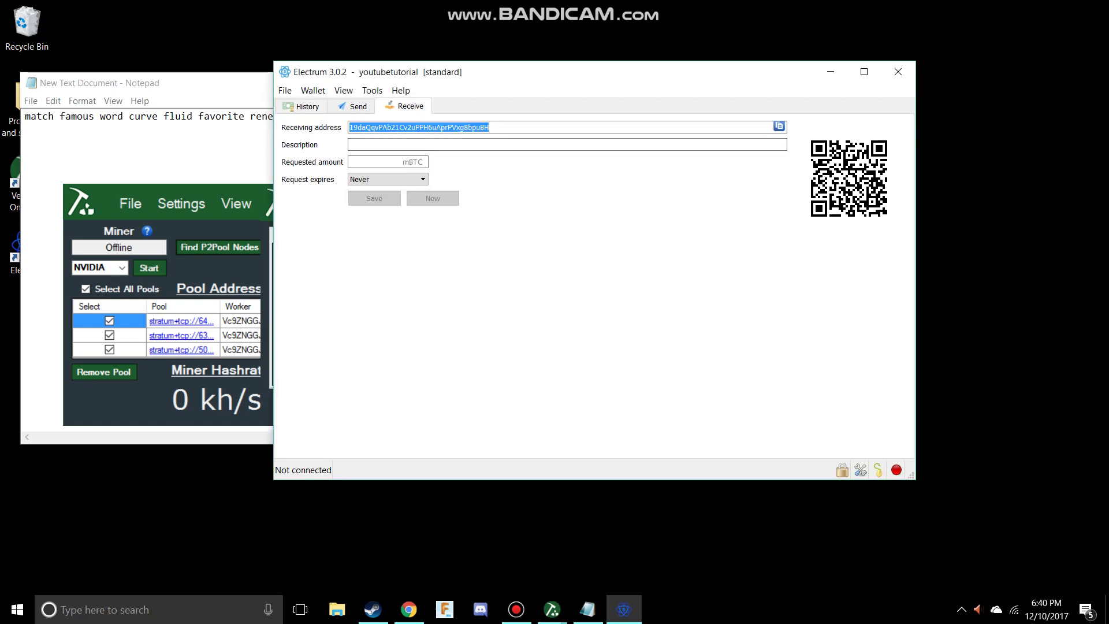
- Select the full Electrum receiving address, shift the wallet window right, and bring Notepad forward
click(350, 144)
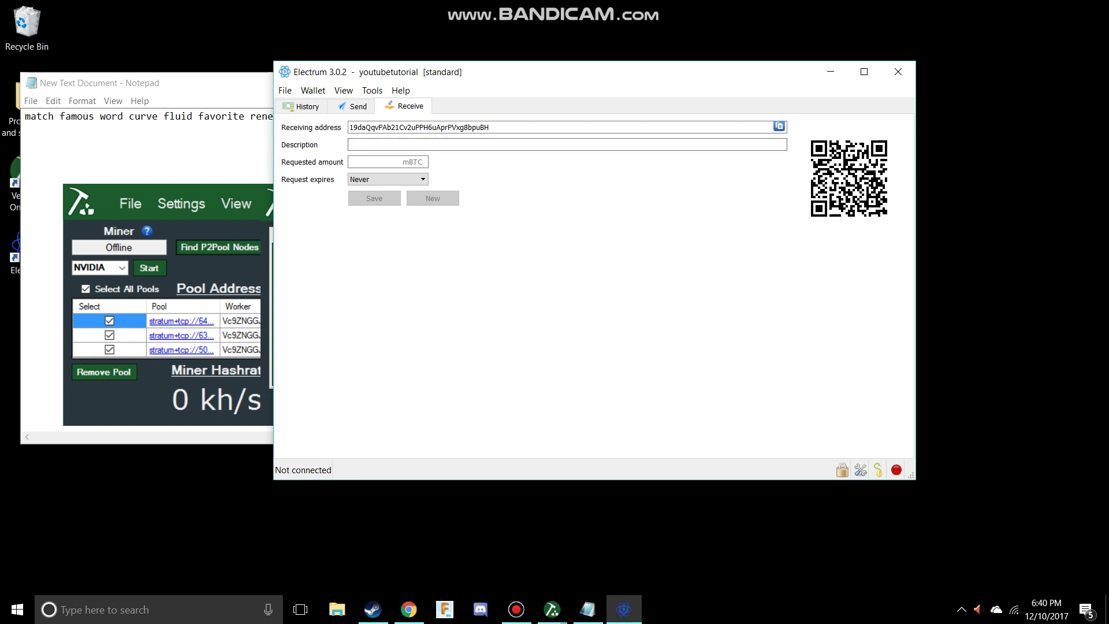
drag(488, 127, 348, 127)
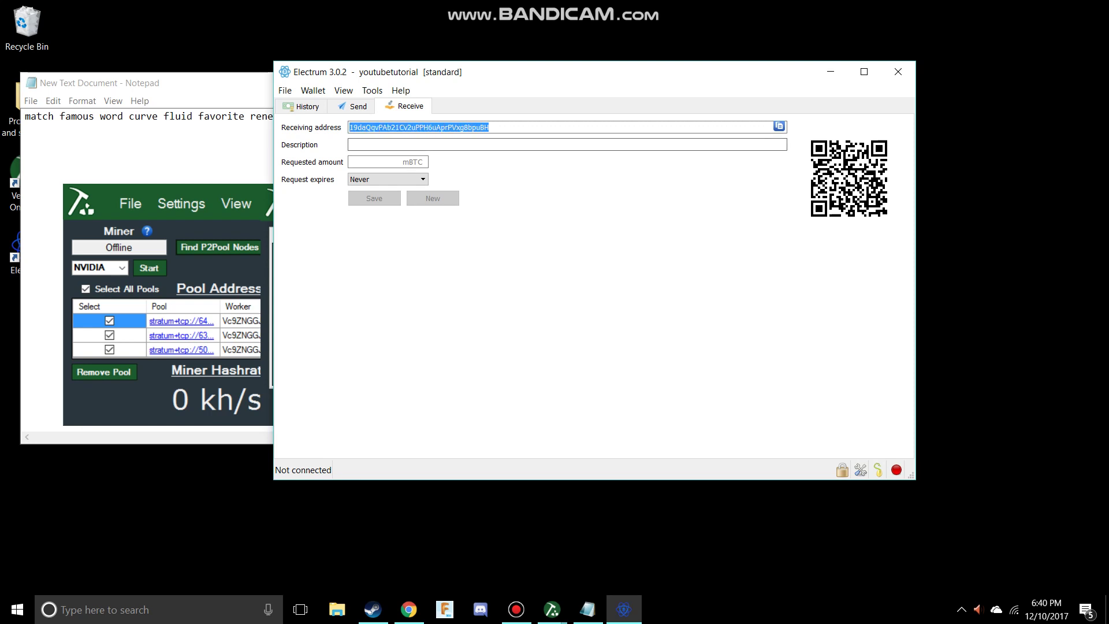
drag(578, 71, 716, 66)
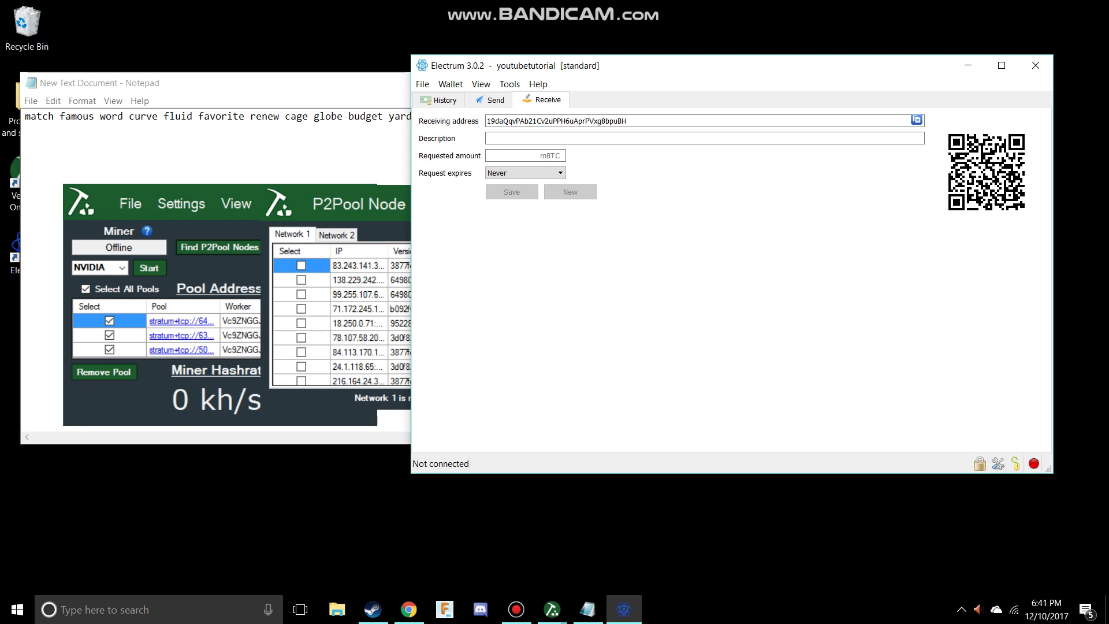
mouse_move(716, 65)
mouse_down()
mouse_move(829, 64)
mouse_move(701, 64)
mouse_move(728, 64)
mouse_up()
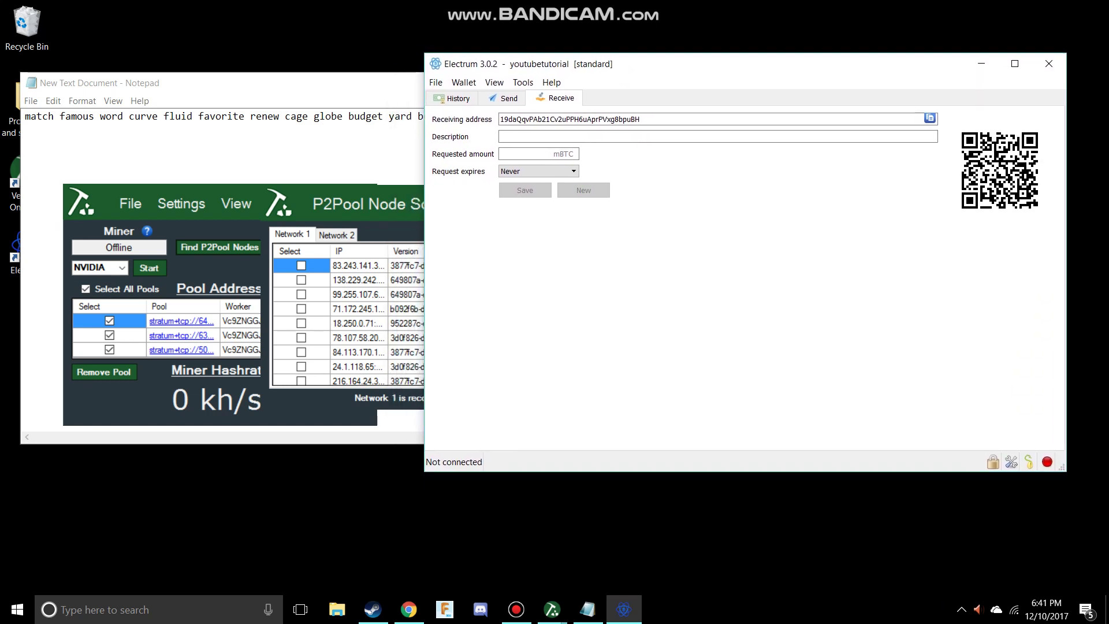
key(alt+Tab)
- Briefly start mining in the Vertcoin miner, then close the vertminer console to stop it
mouse_move(552, 609)
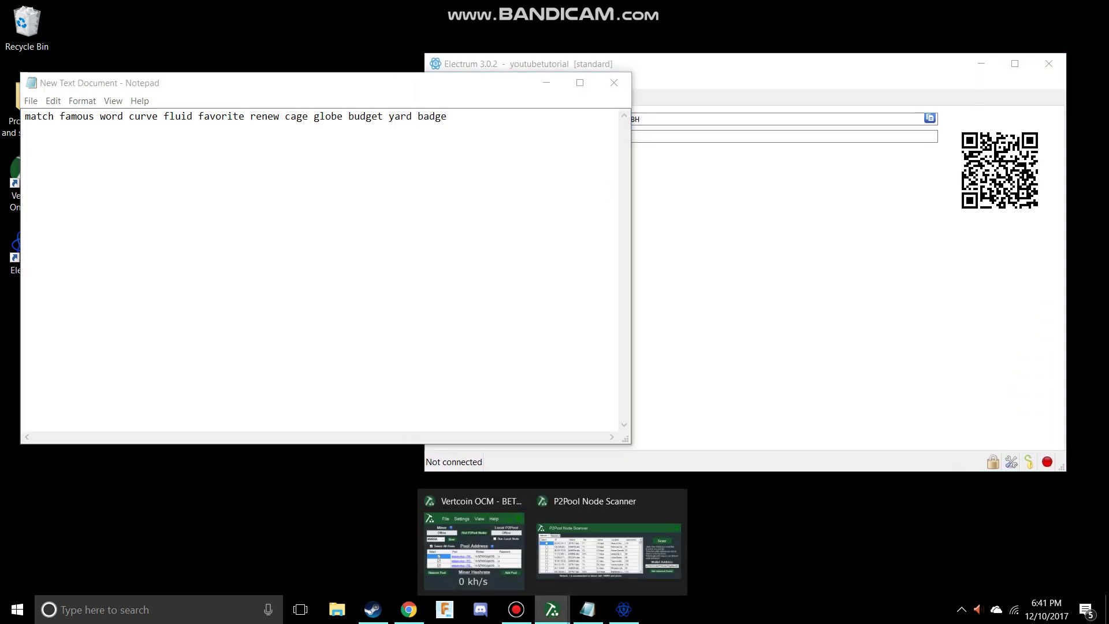
mouse_move(606, 543)
click(473, 549)
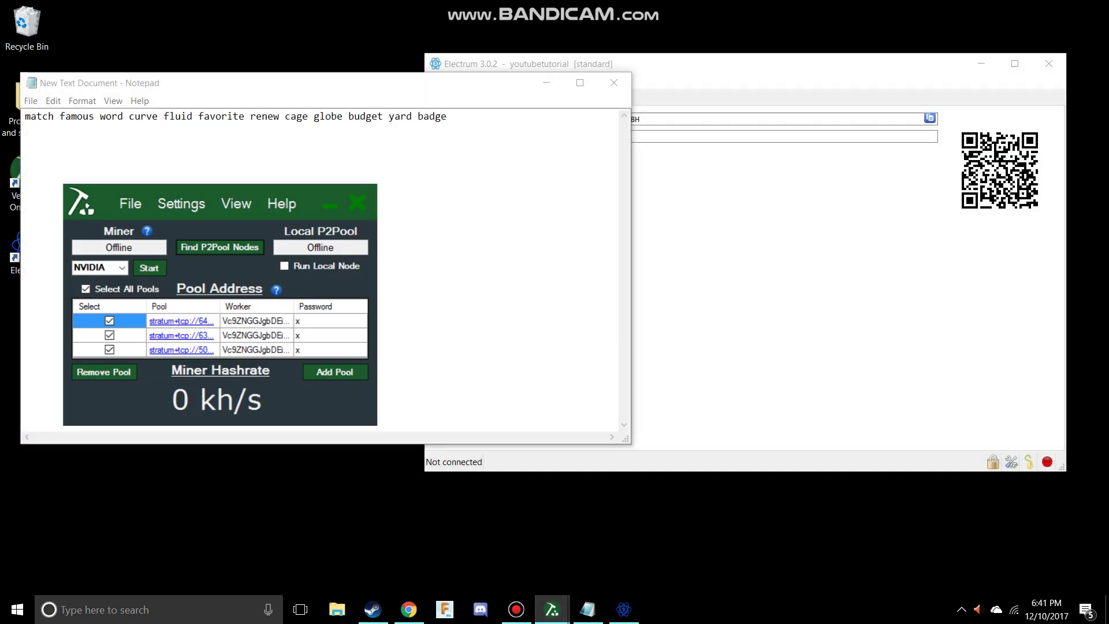
click(168, 252)
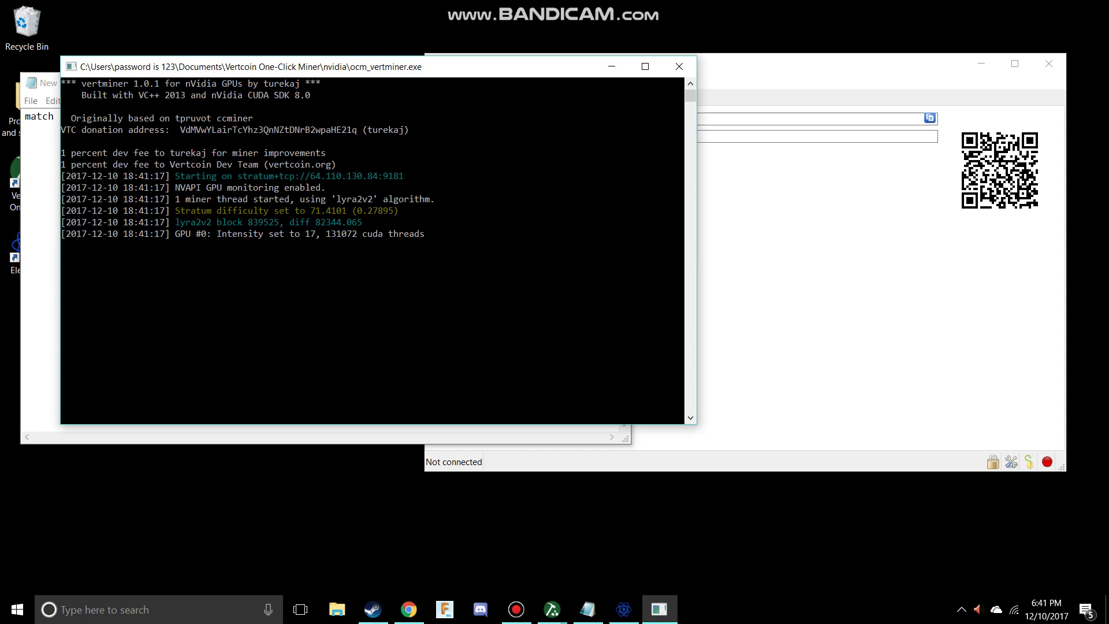
click(679, 66)
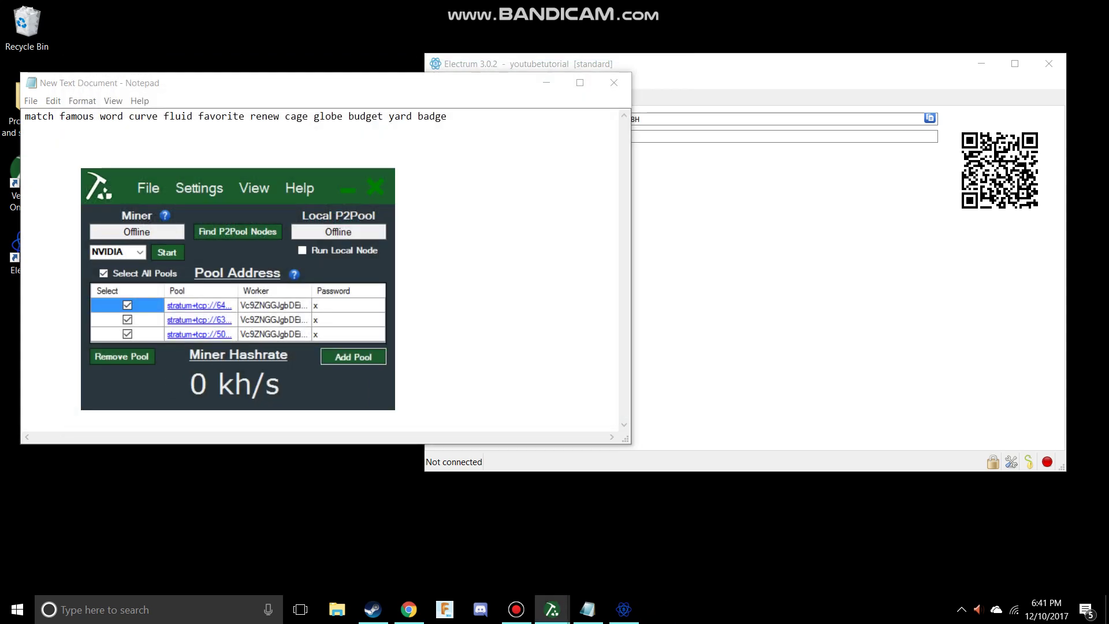
- Paste the Electrum address as the P2Pool node scanner's wallet address, then close the Add Pool dialogs
click(353, 356)
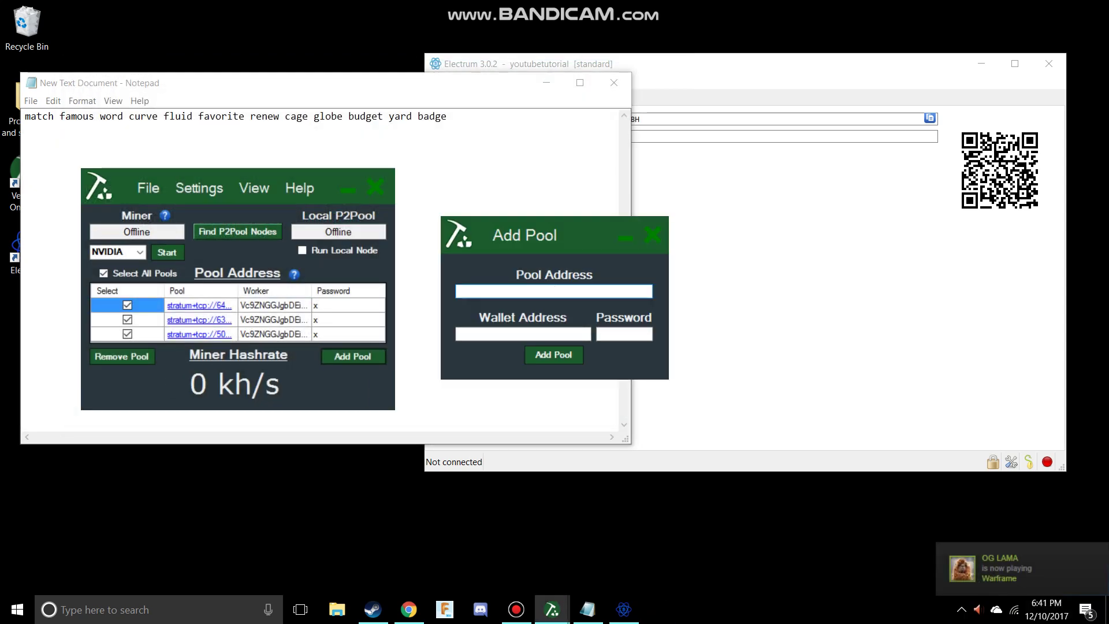
click(237, 231)
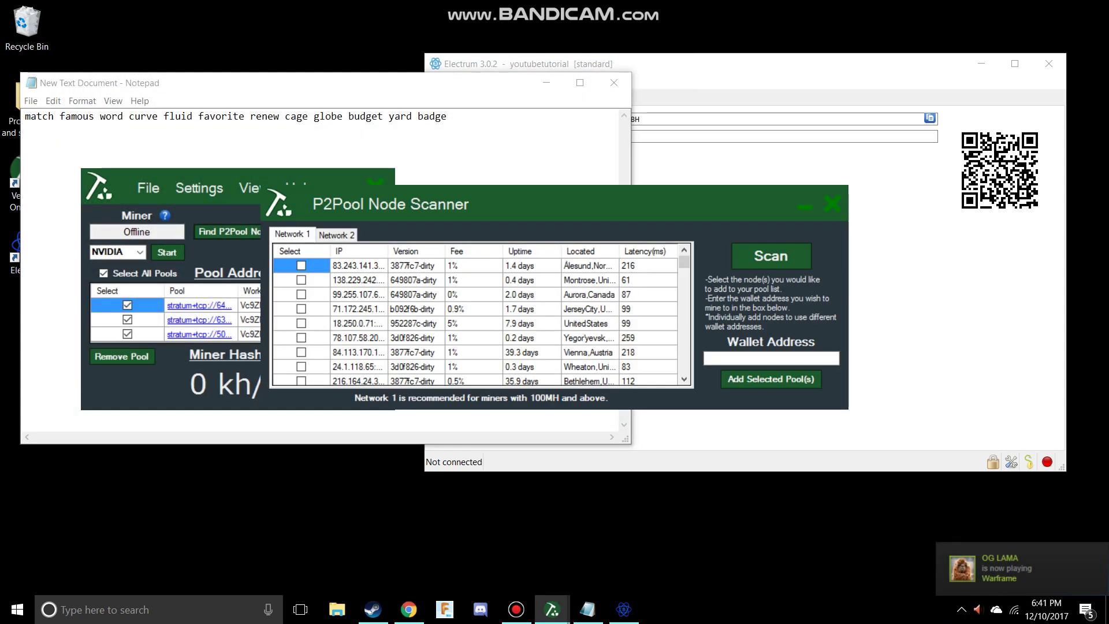
click(772, 359)
key(ctrl+v)
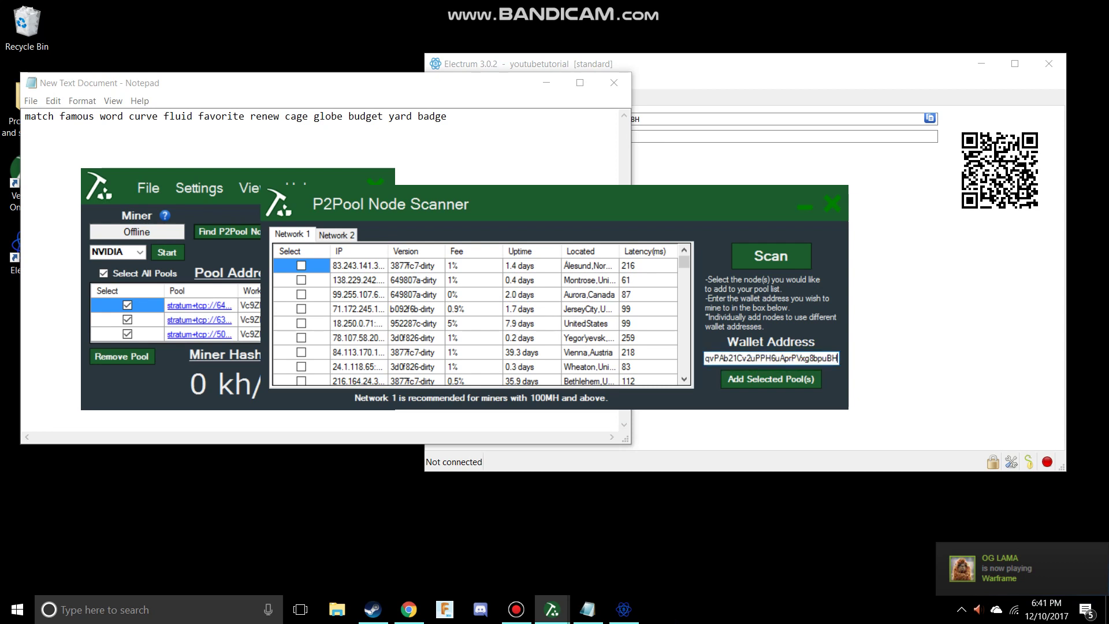
key(alt+F4)
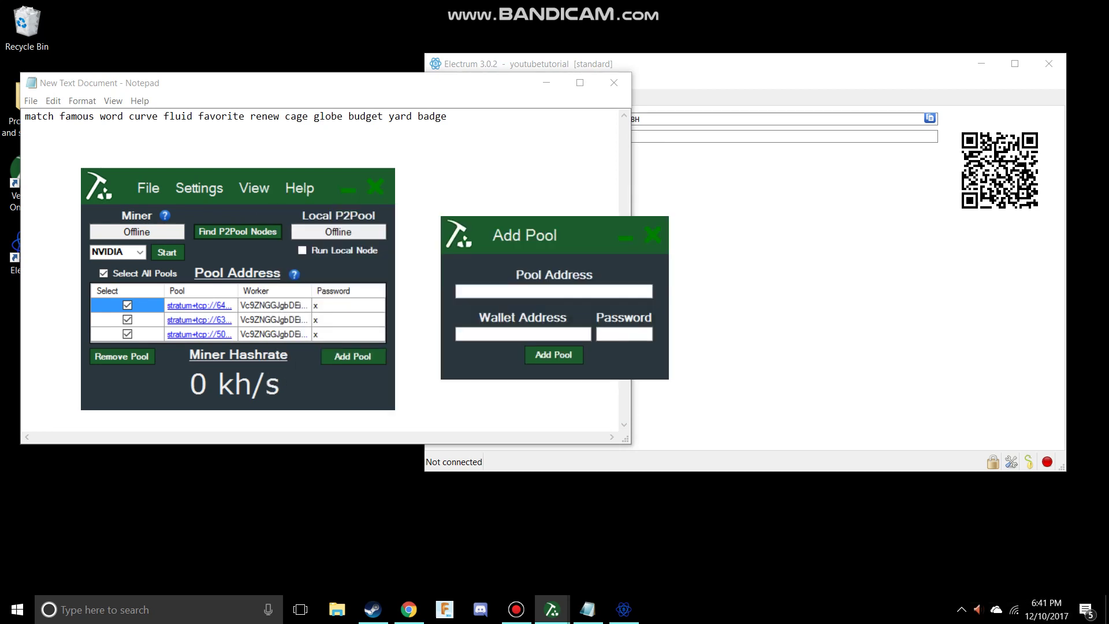
click(554, 290)
key(alt+F4)
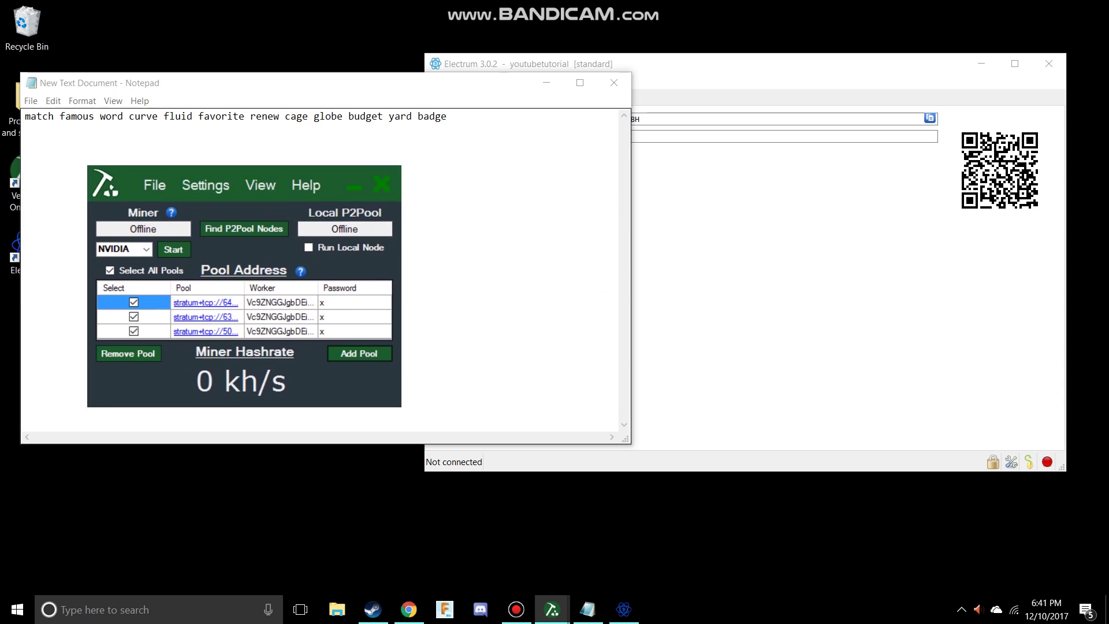
- Save and close the Notepad notes, then reposition the Electrum window
key(alt+Tab)
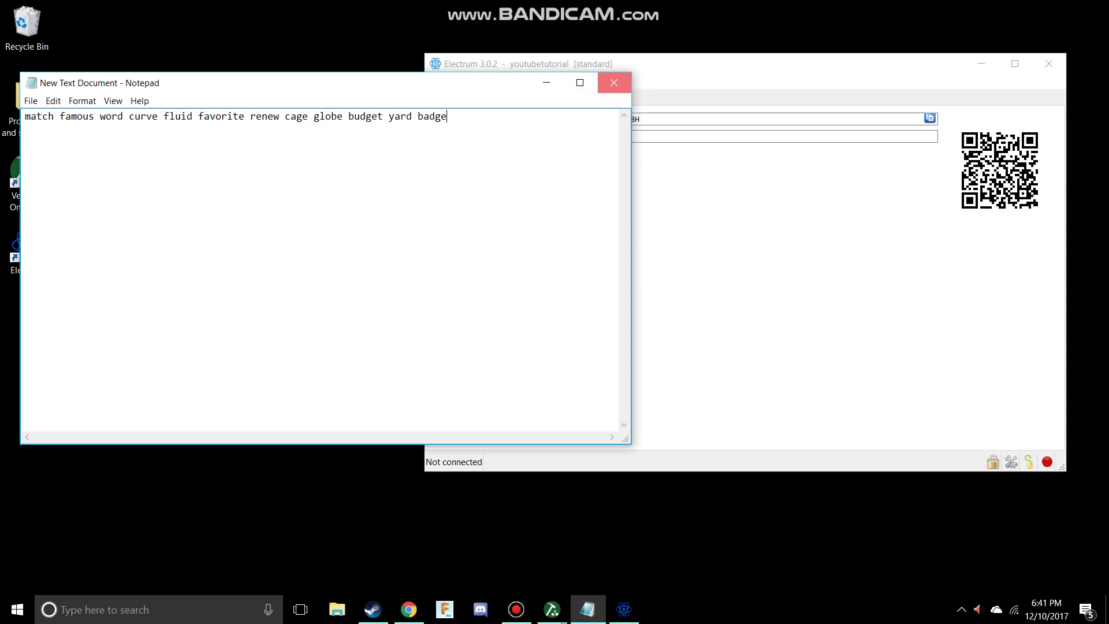
click(615, 83)
click(519, 322)
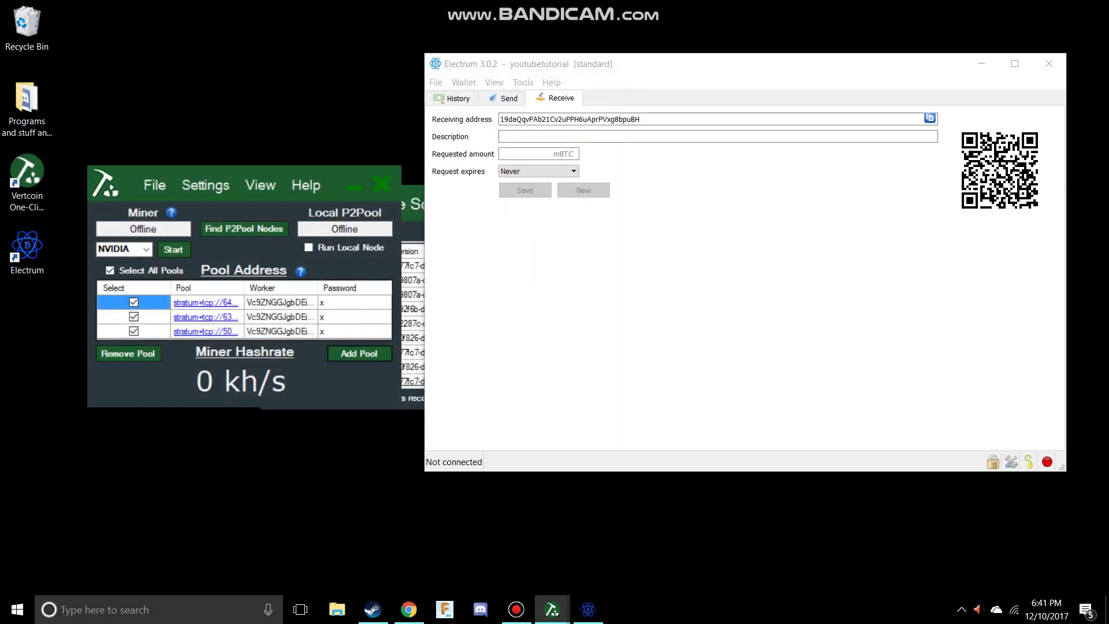
mouse_move(578, 67)
mouse_down()
mouse_move(662, 81)
mouse_move(571, 83)
mouse_up()
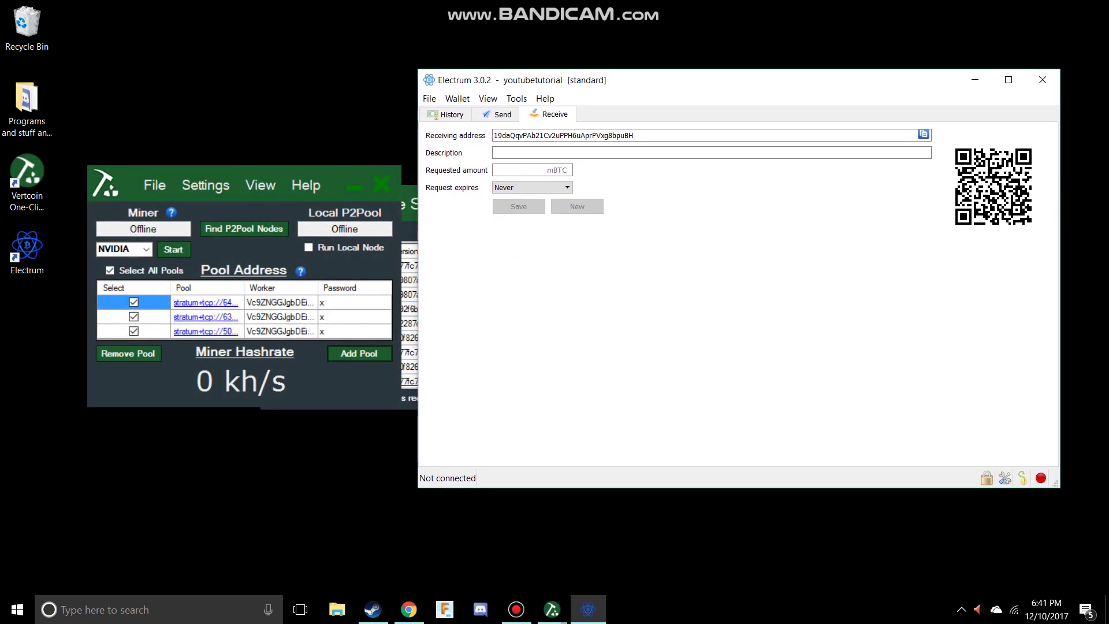
drag(116, 185, 119, 182)
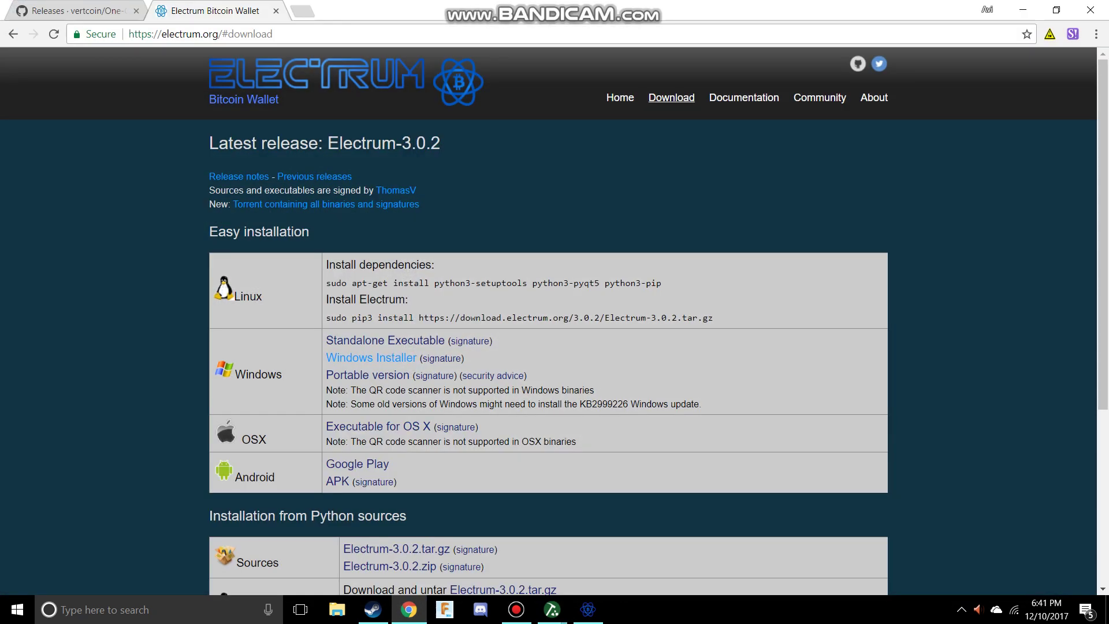
- Search Google for 'shapeshift' from Chrome's address bar
key(ctrl+l)
text(shape)
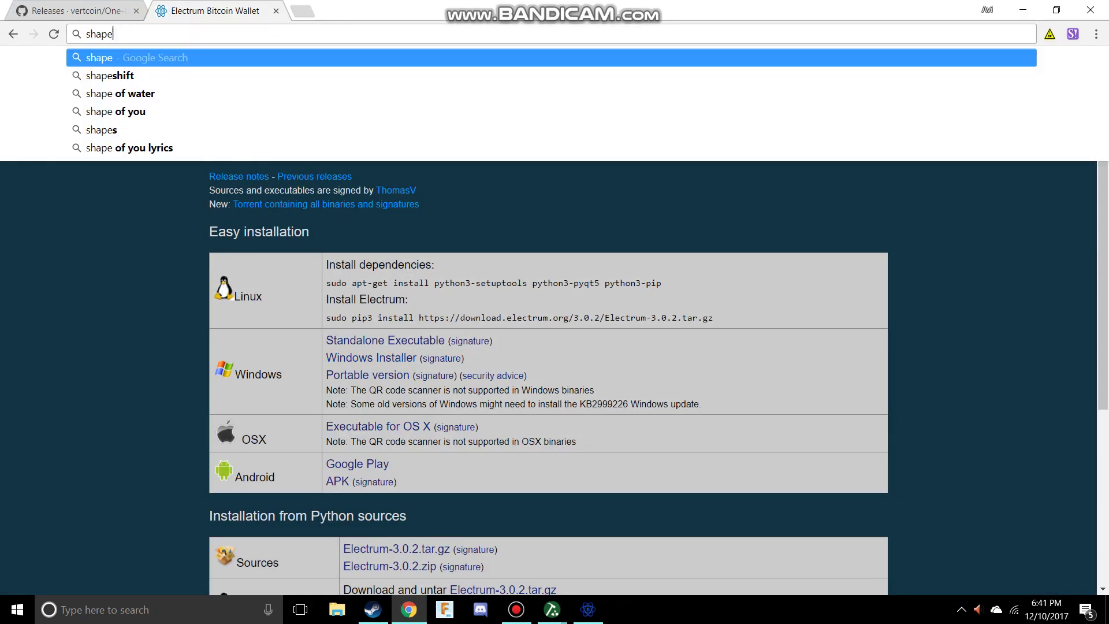
key(Down)
key(Return)
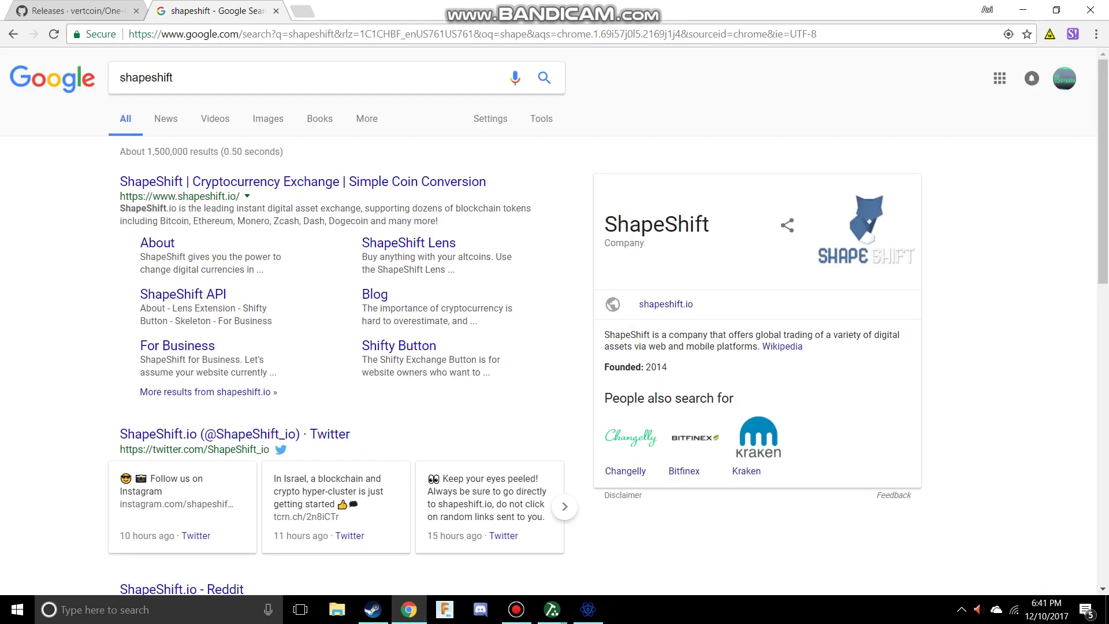
- Open the first ShapeShift result, then go back to the search results
click(301, 182)
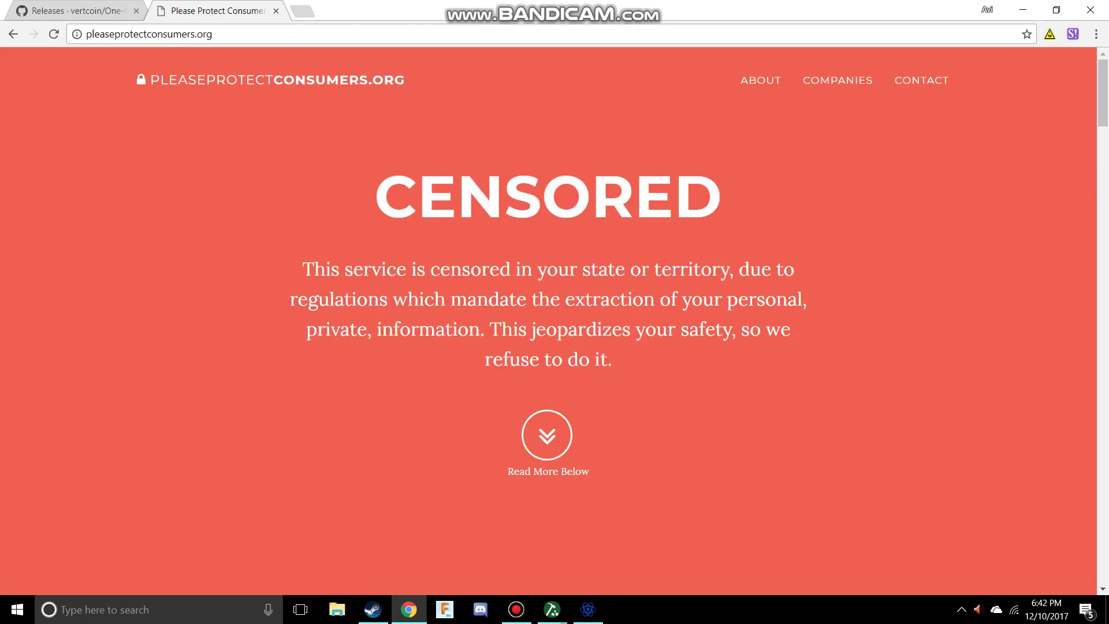
click(12, 34)
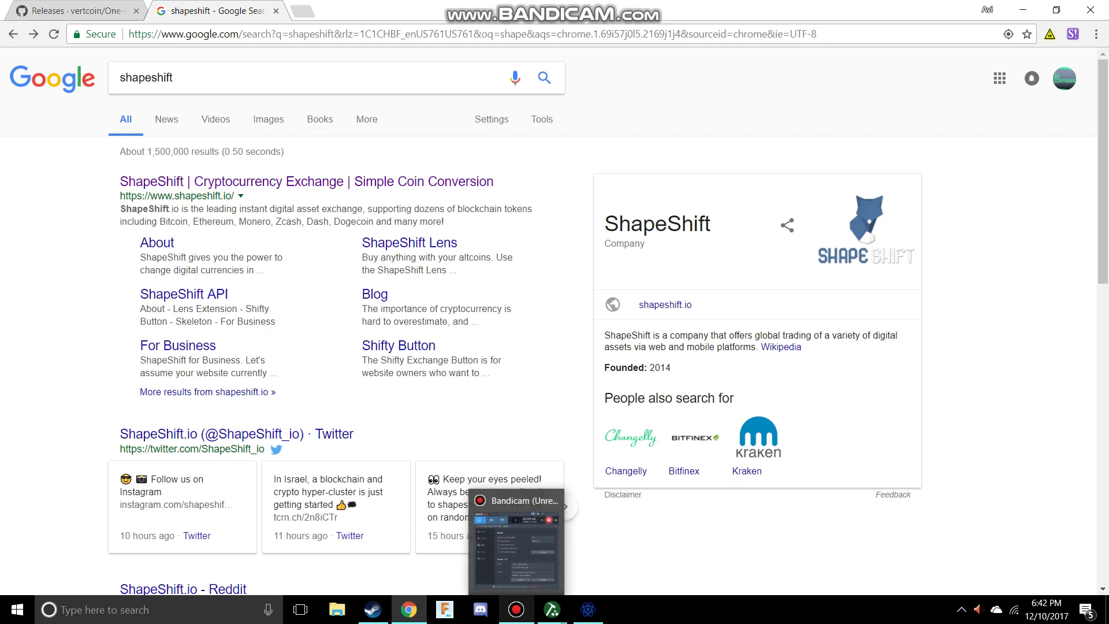
click(515, 610)
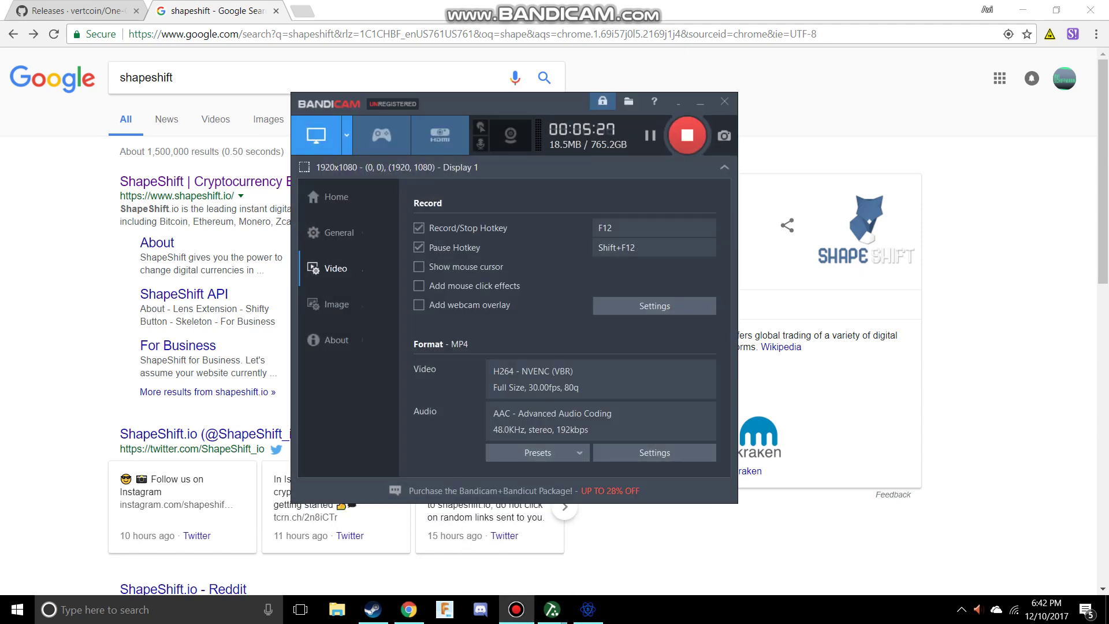